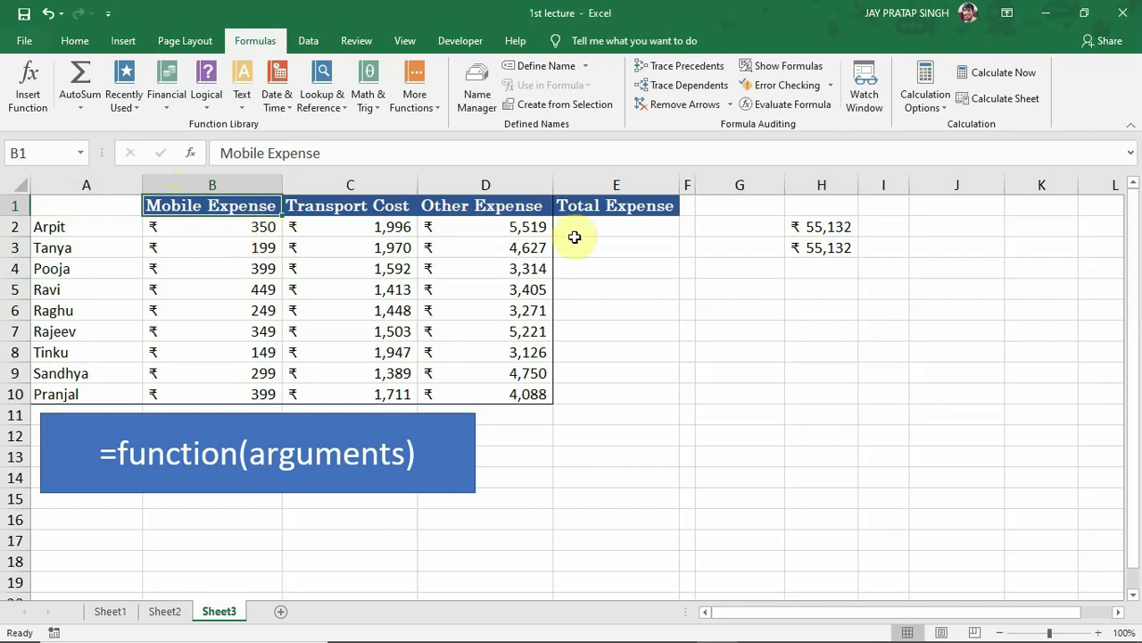
{"action": "left_click", "coordinate": [607, 231]}
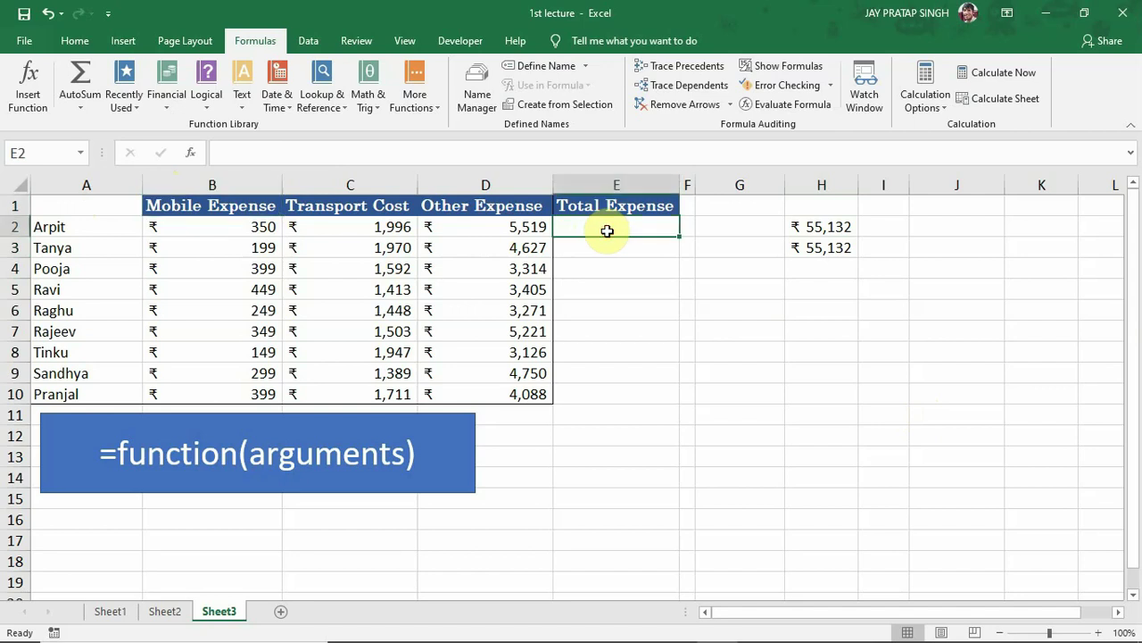
{"action": "left_click", "coordinate": [604, 247]}
{"action": "left_click", "coordinate": [605, 273]}
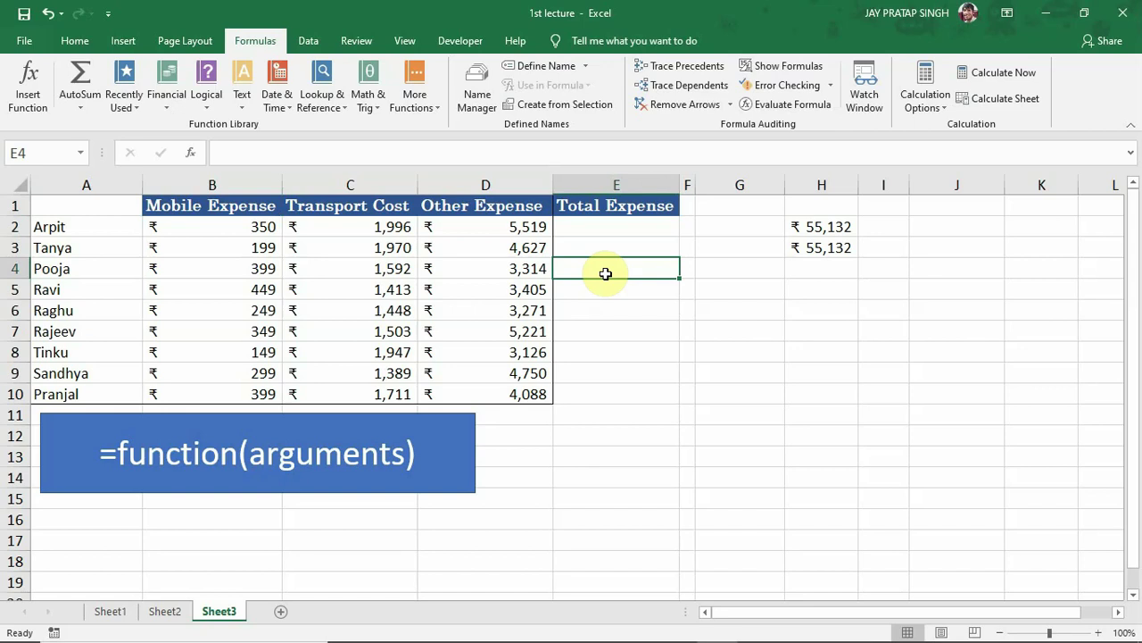
- Enter the formula =sum(B2:D2) in cell E2 to total the first row's expenses, and select the cell to check it
{"action": "left_click", "coordinate": [610, 226]}
{"action": "type", "text": "="}
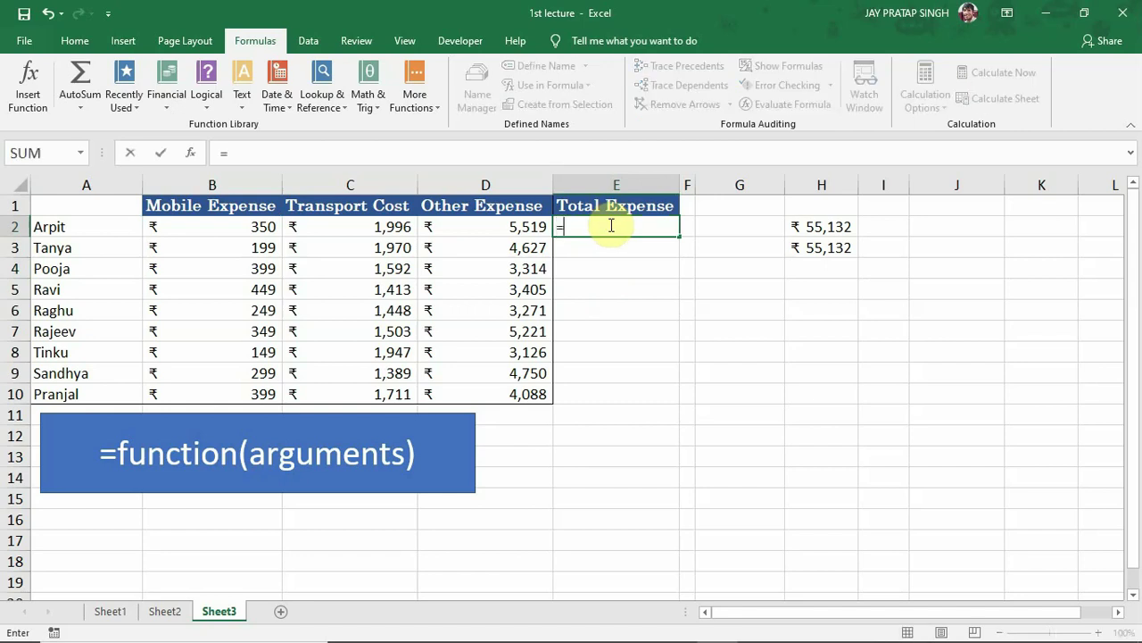
{"action": "key", "text": "BackSpace"}
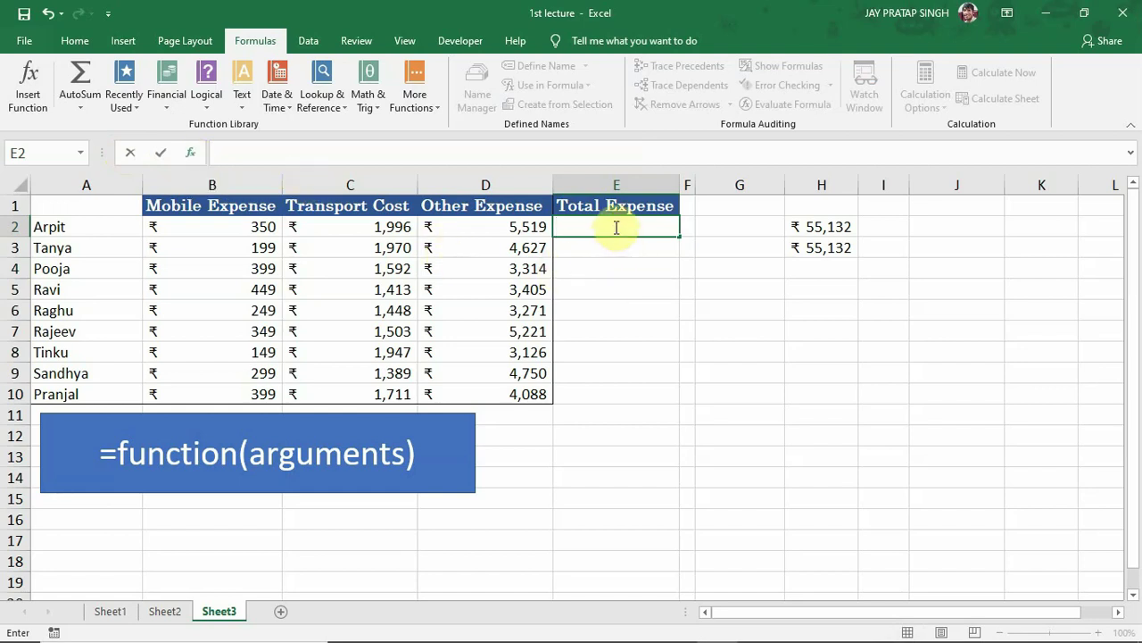
{"action": "type", "text": "=sum"}
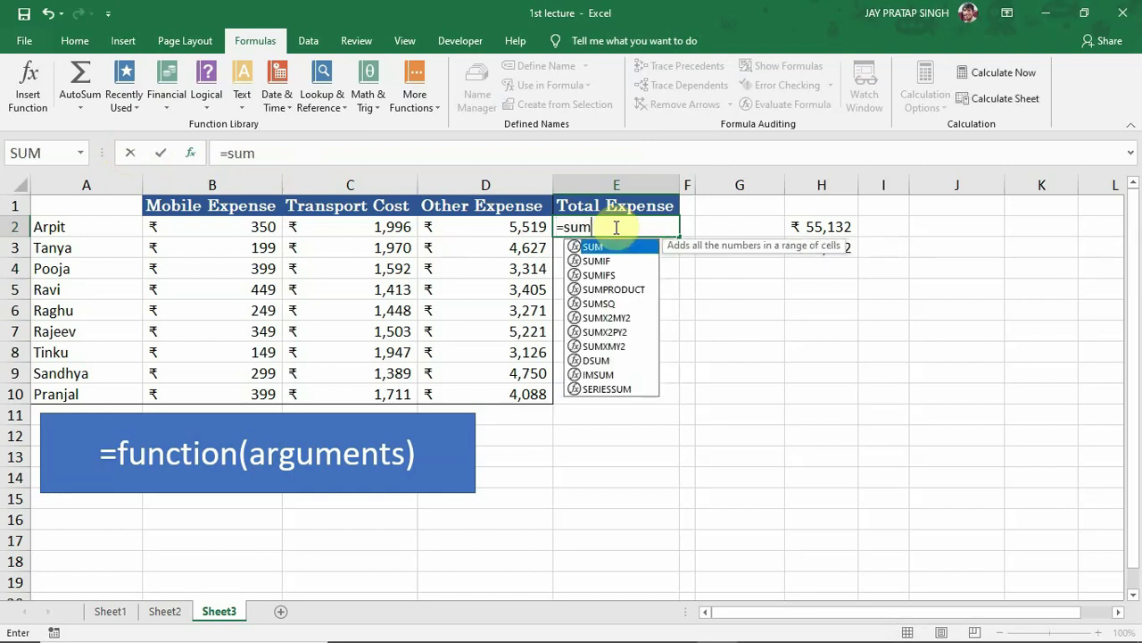
{"action": "type", "text": "("}
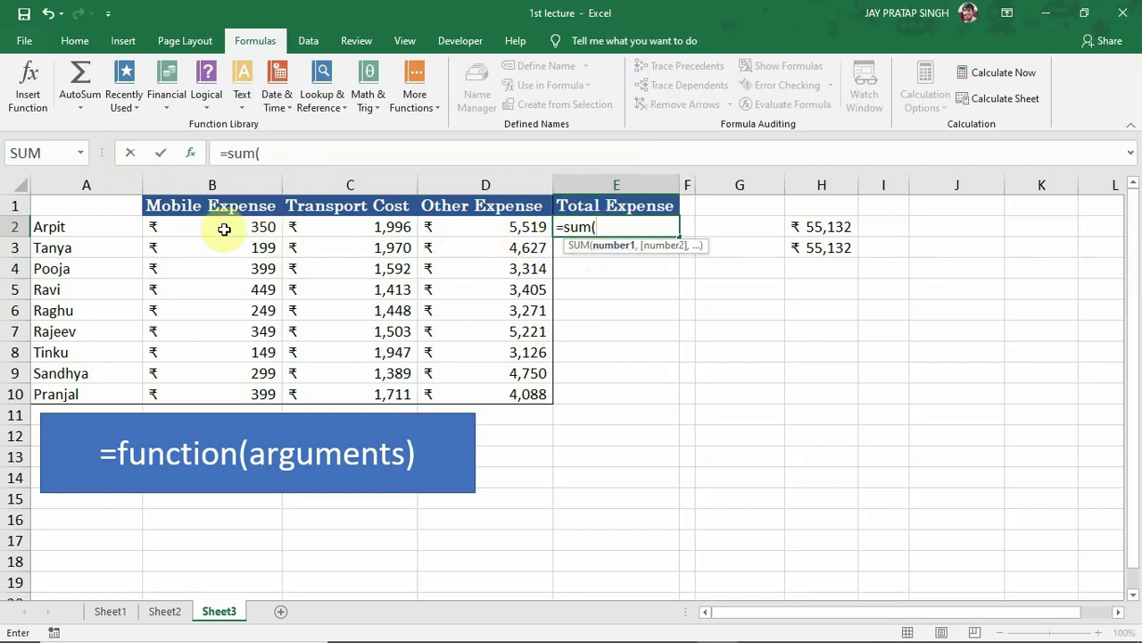
{"action": "left_click_drag", "start_coordinate": [223, 226], "coordinate": [505, 226]}
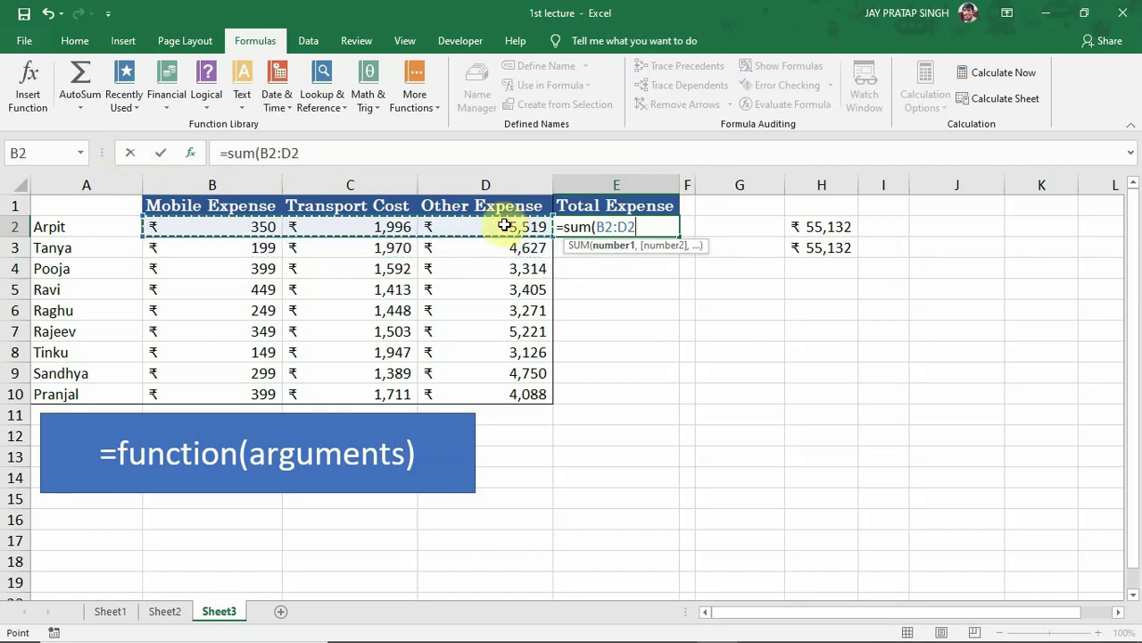
{"action": "type", "text": ")"}
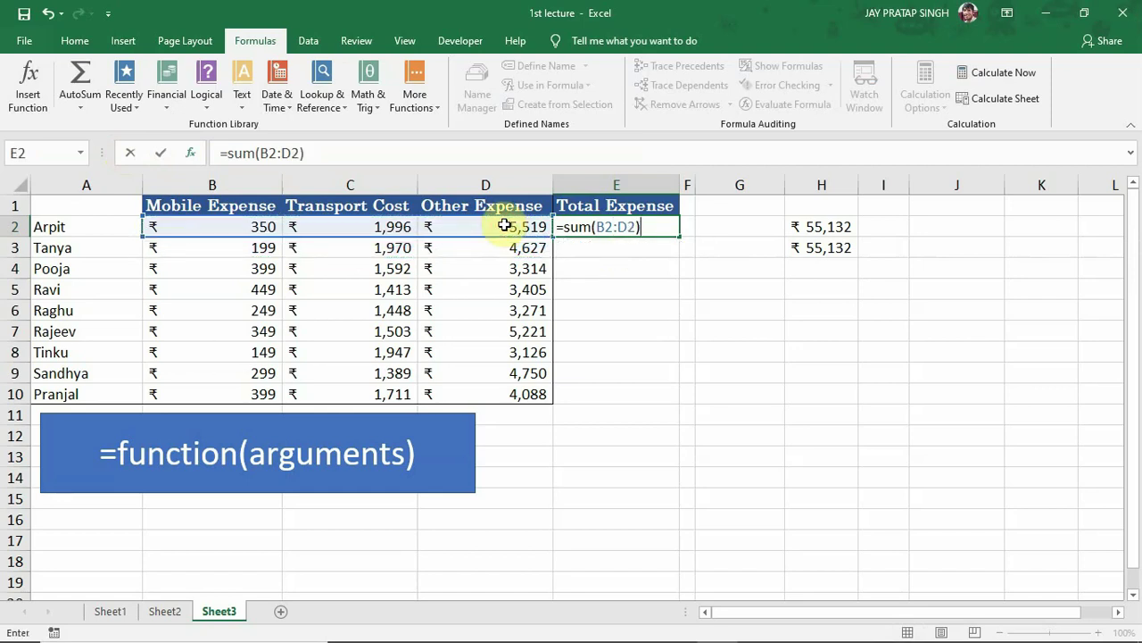
{"action": "key", "text": "Return"}
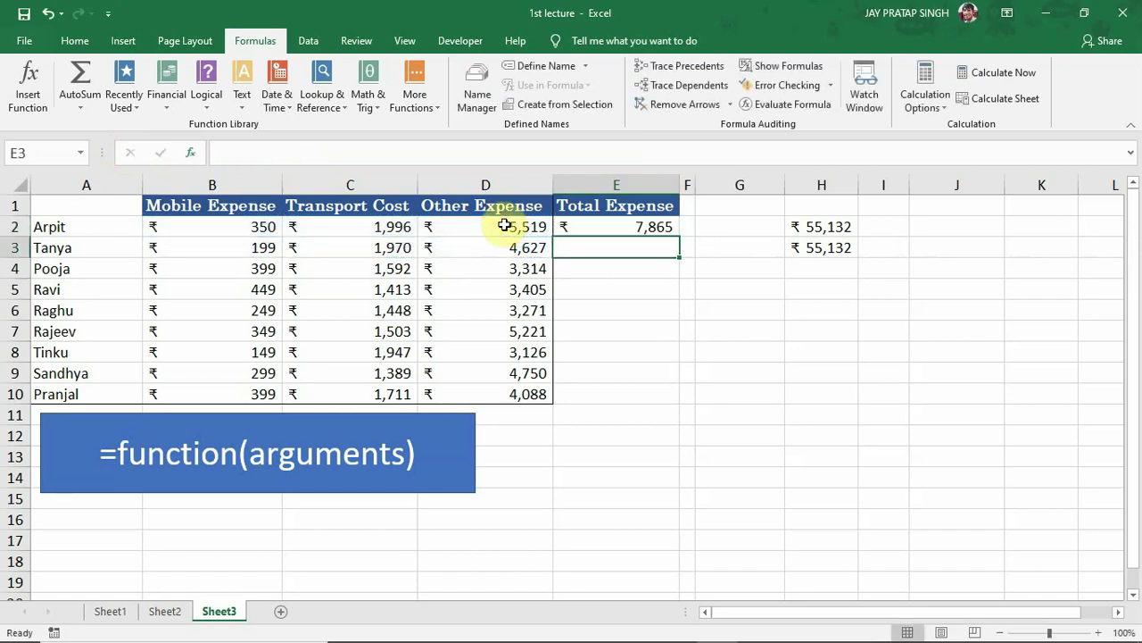
{"action": "left_click", "coordinate": [595, 227]}
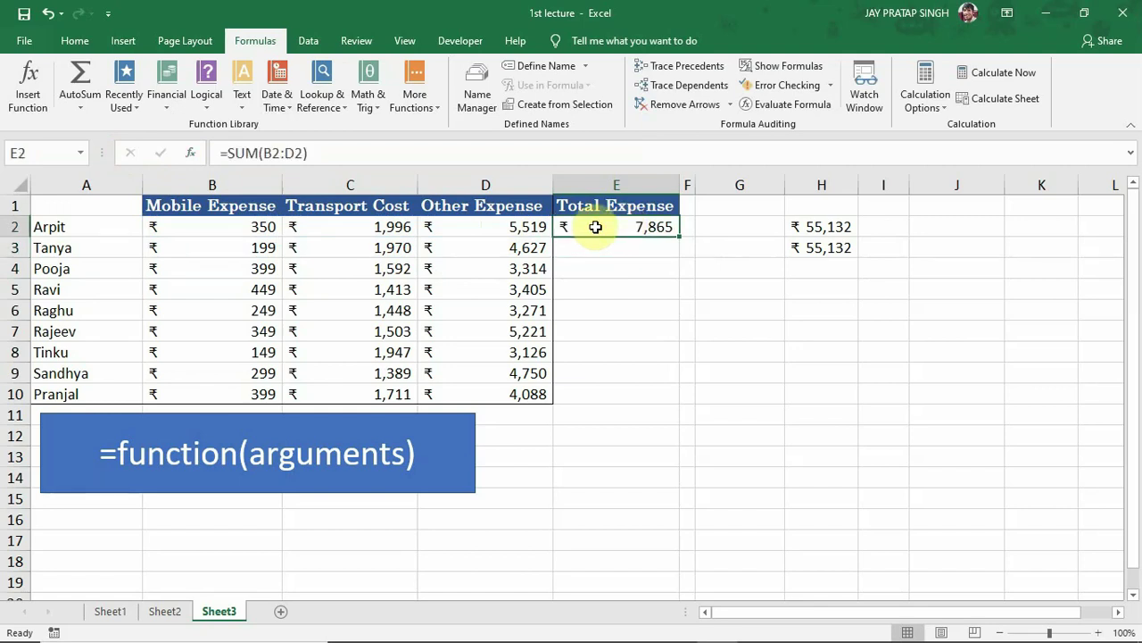
- Enter a SUM formula over B3:D3 in cell E3 to total the second row's expenses, and select the cell to check it
{"action": "left_click", "coordinate": [610, 253]}
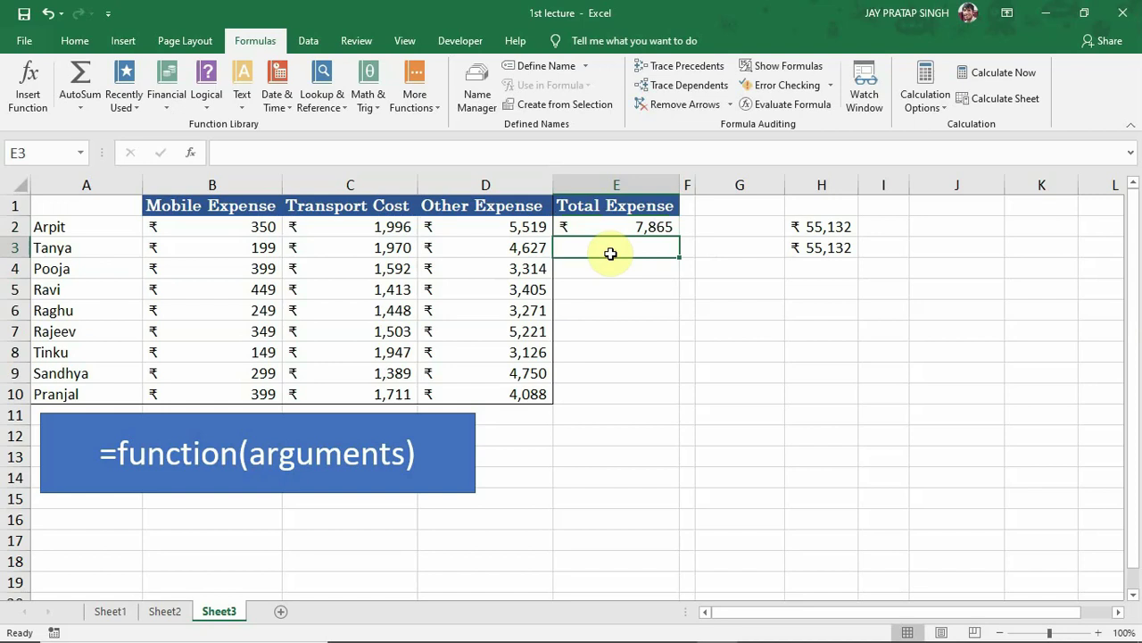
{"action": "type", "text": "="}
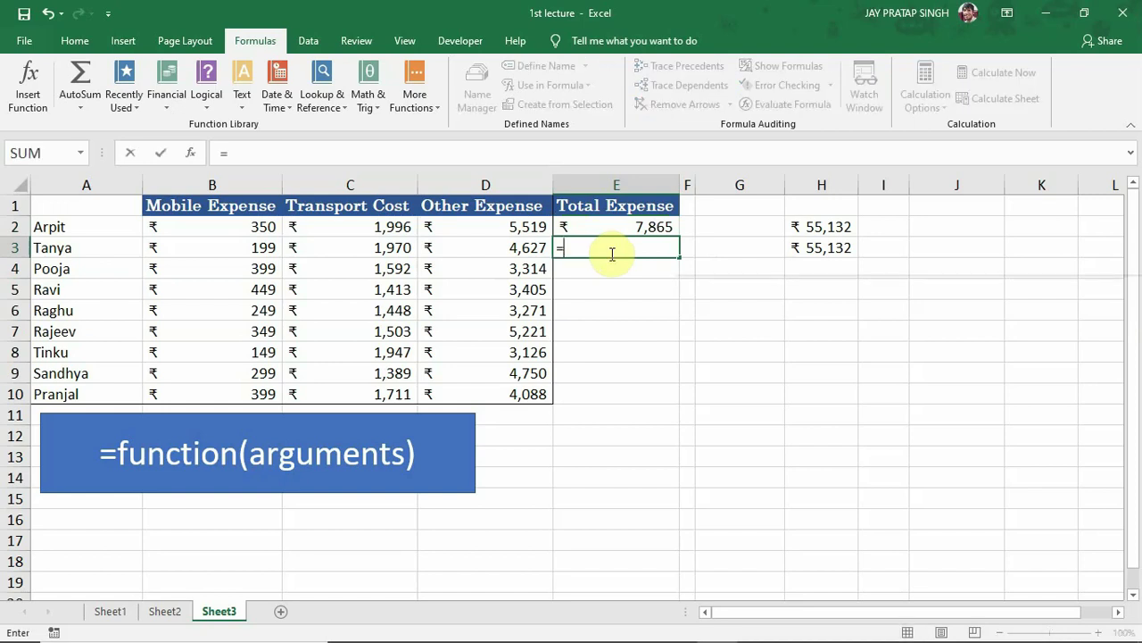
{"action": "type", "text": "sum("}
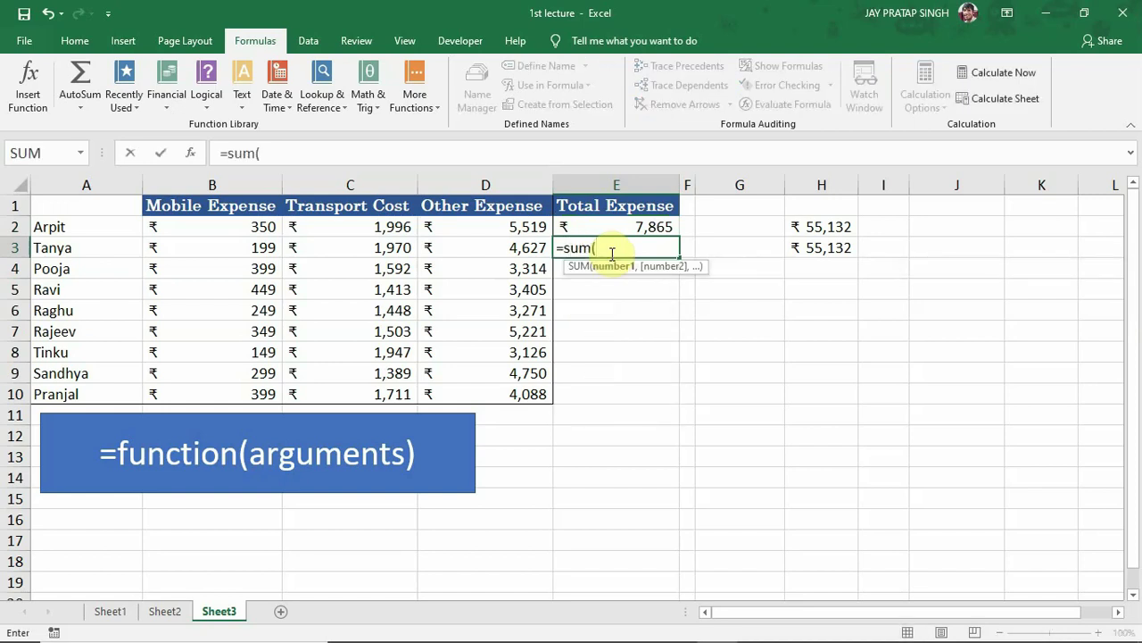
{"action": "left_click_drag", "start_coordinate": [217, 245], "coordinate": [484, 244]}
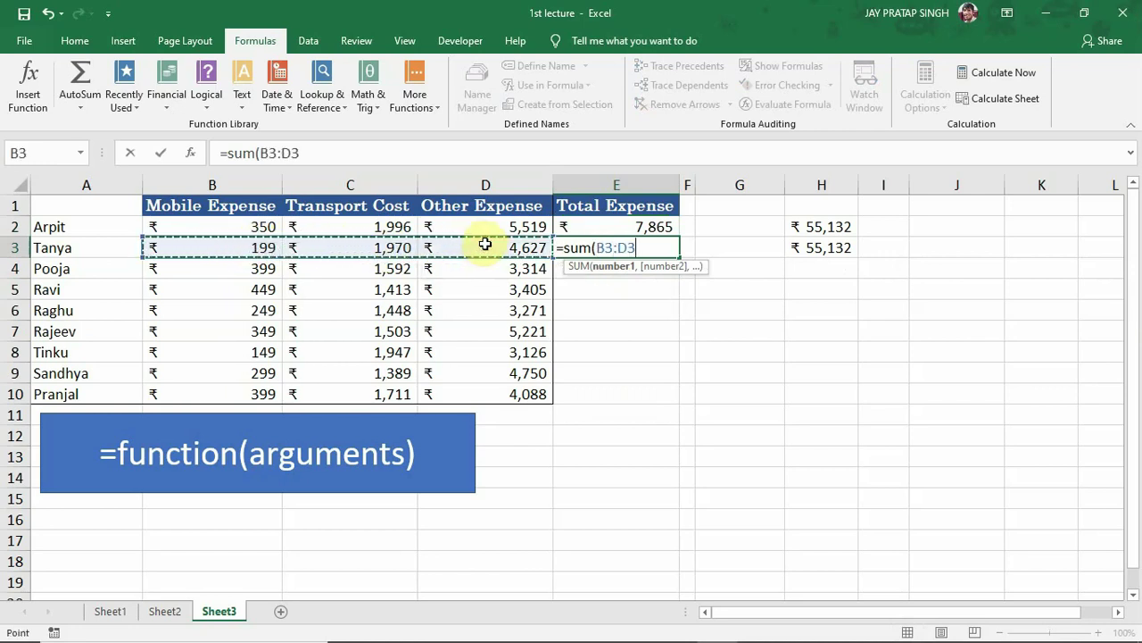
{"action": "key", "text": "Return"}
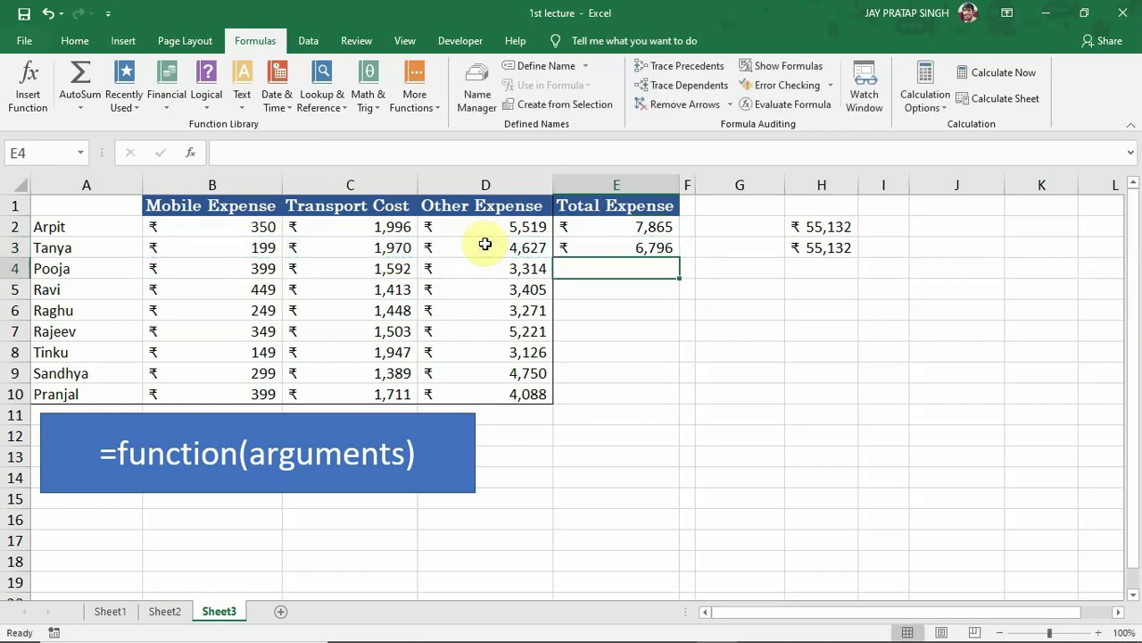
{"action": "left_click", "coordinate": [597, 247]}
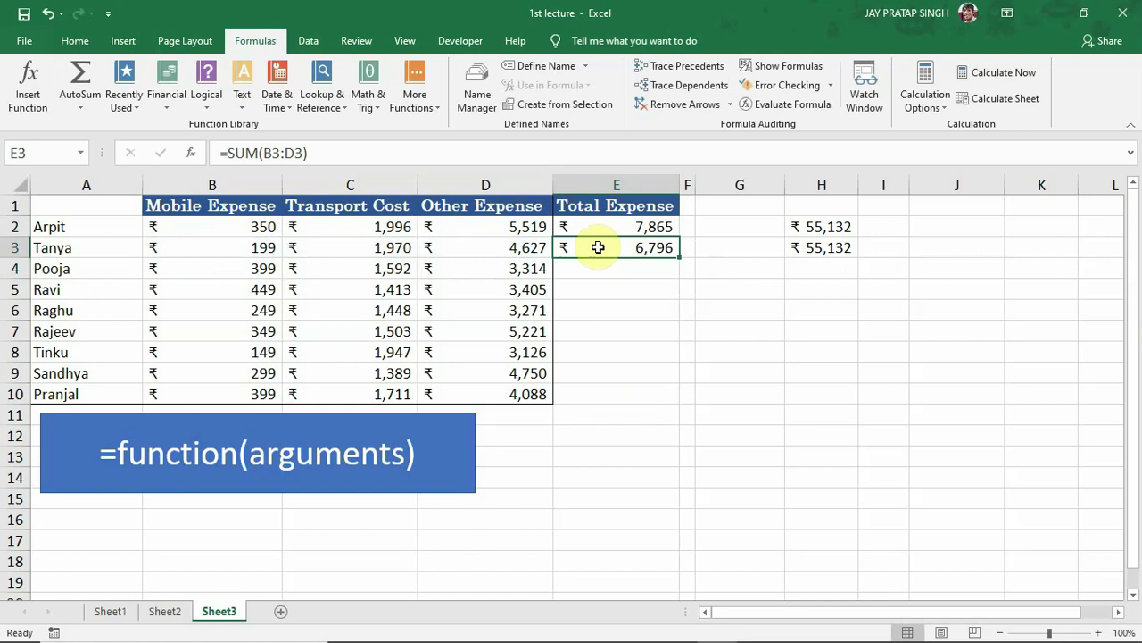
{"action": "left_click", "coordinate": [78, 40]}
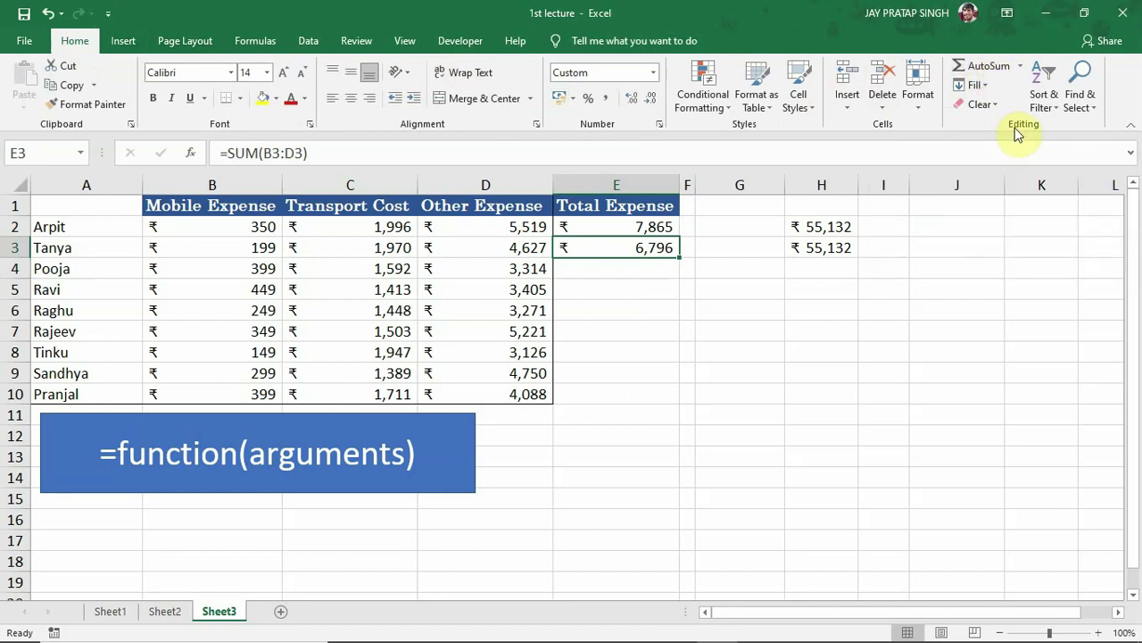
{"action": "left_click", "coordinate": [1021, 67]}
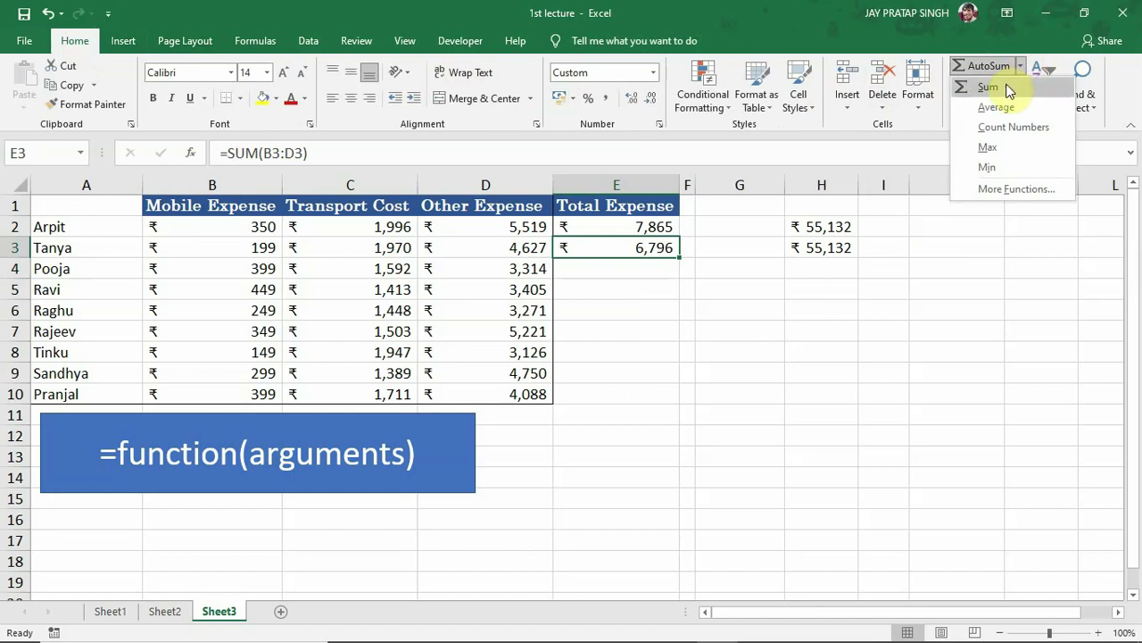
{"action": "left_click", "coordinate": [1024, 68]}
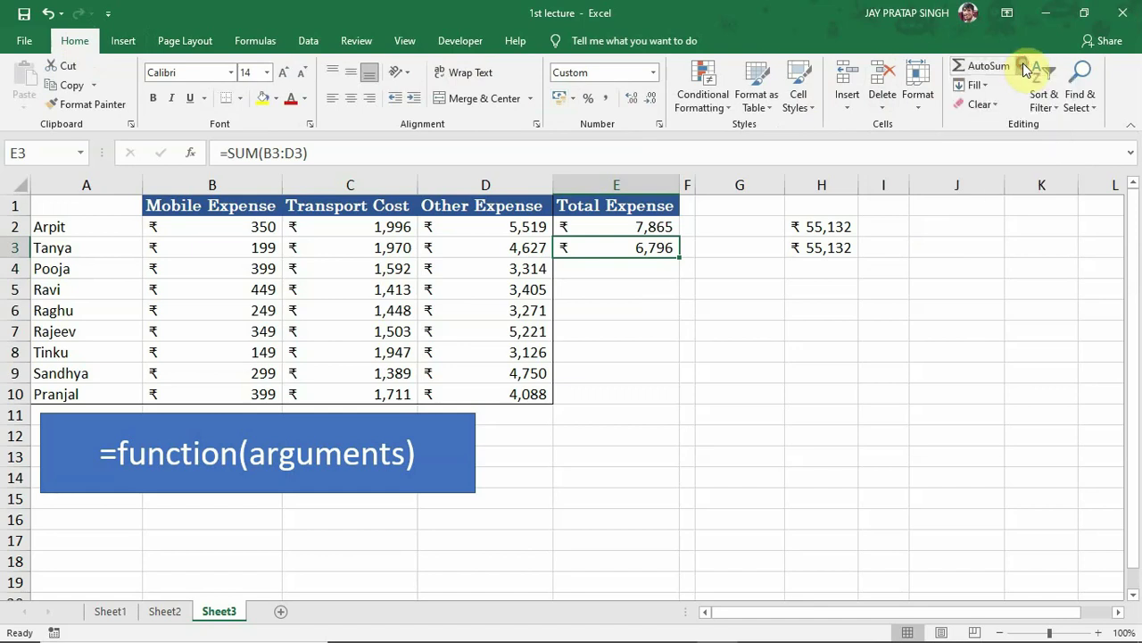
- Clear the SUM formulas from the Total Expense cells E2:E3
{"action": "left_click", "coordinate": [597, 224]}
{"action": "left_click_drag", "start_coordinate": [600, 225], "coordinate": [608, 247]}
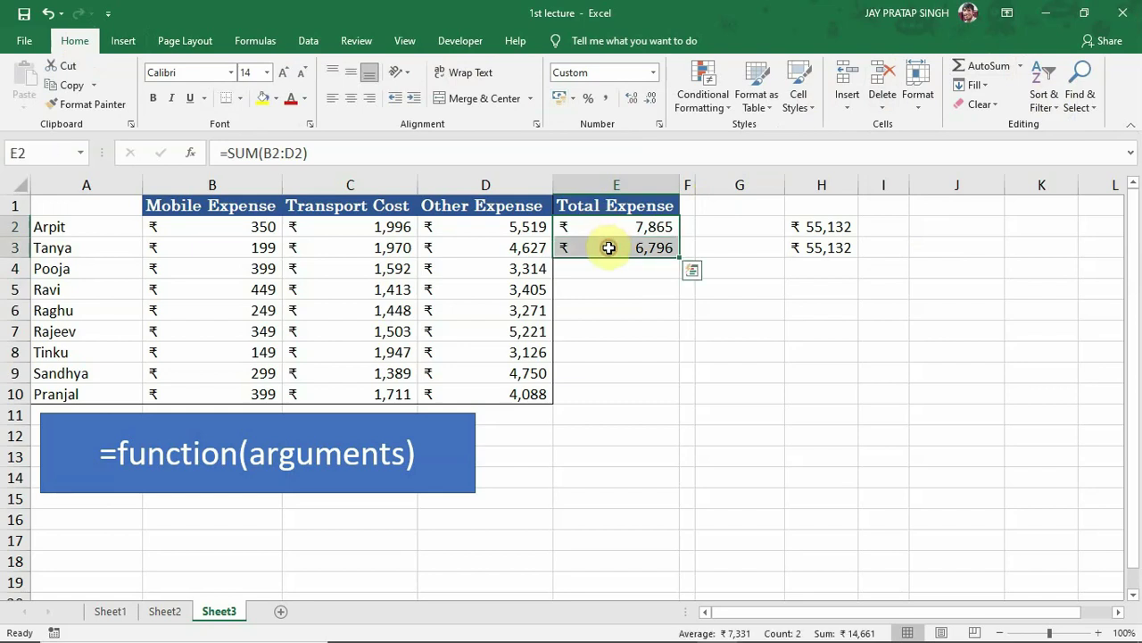
{"action": "key", "text": "Delete"}
- Total B2:D2 in cell E2 using AutoSum's Sum function, and select the cell to check its formula
{"action": "left_click", "coordinate": [593, 225]}
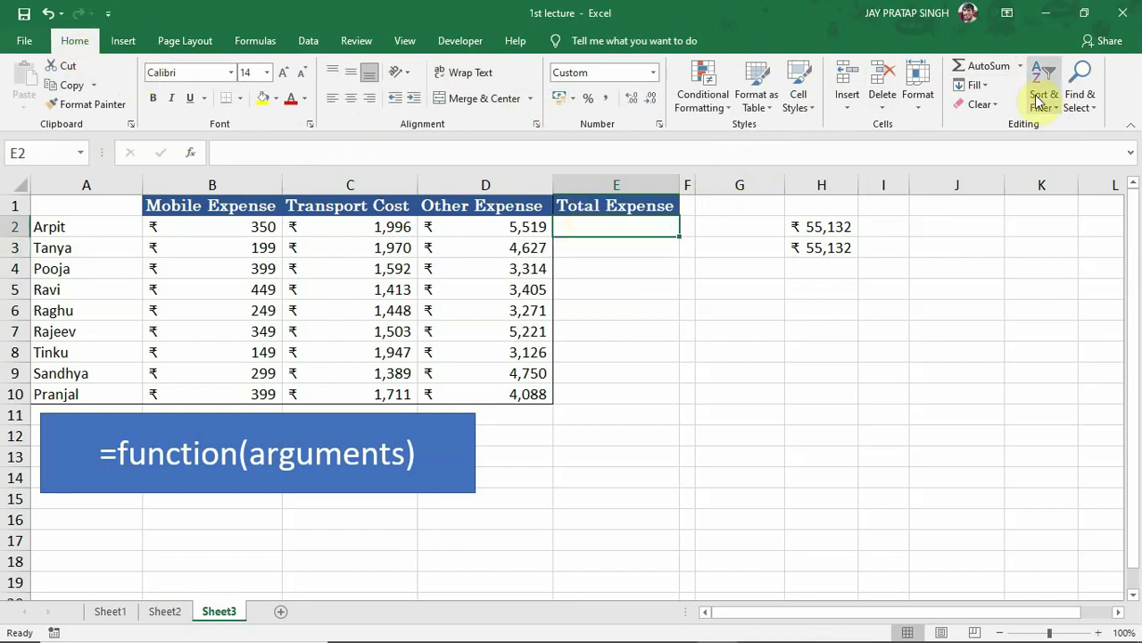
{"action": "left_click", "coordinate": [1023, 66]}
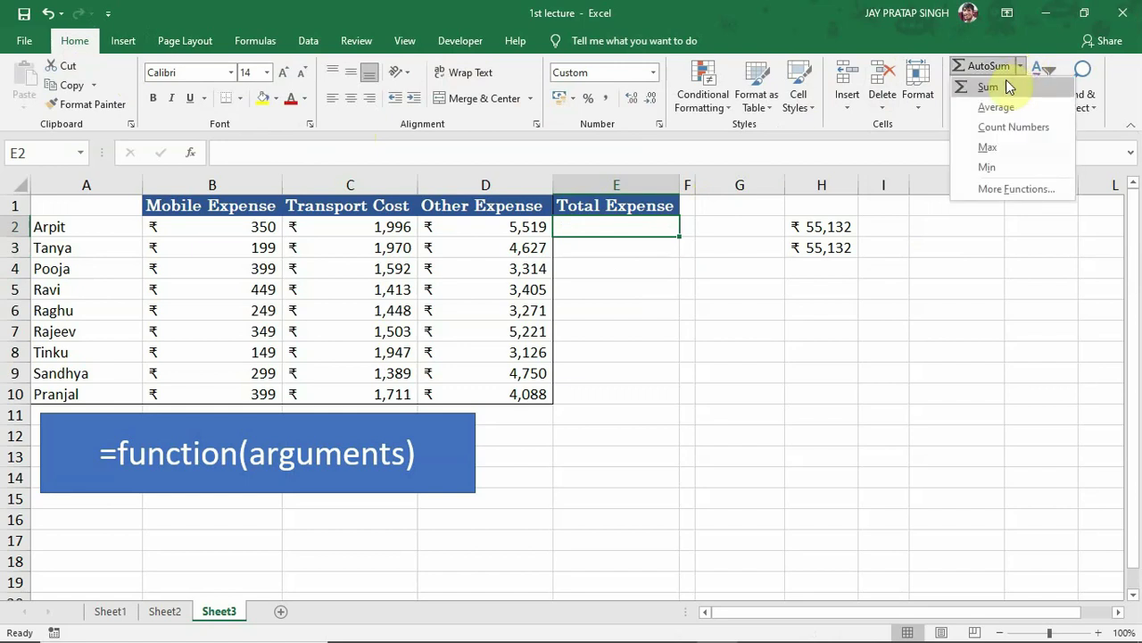
{"action": "left_click", "coordinate": [990, 86]}
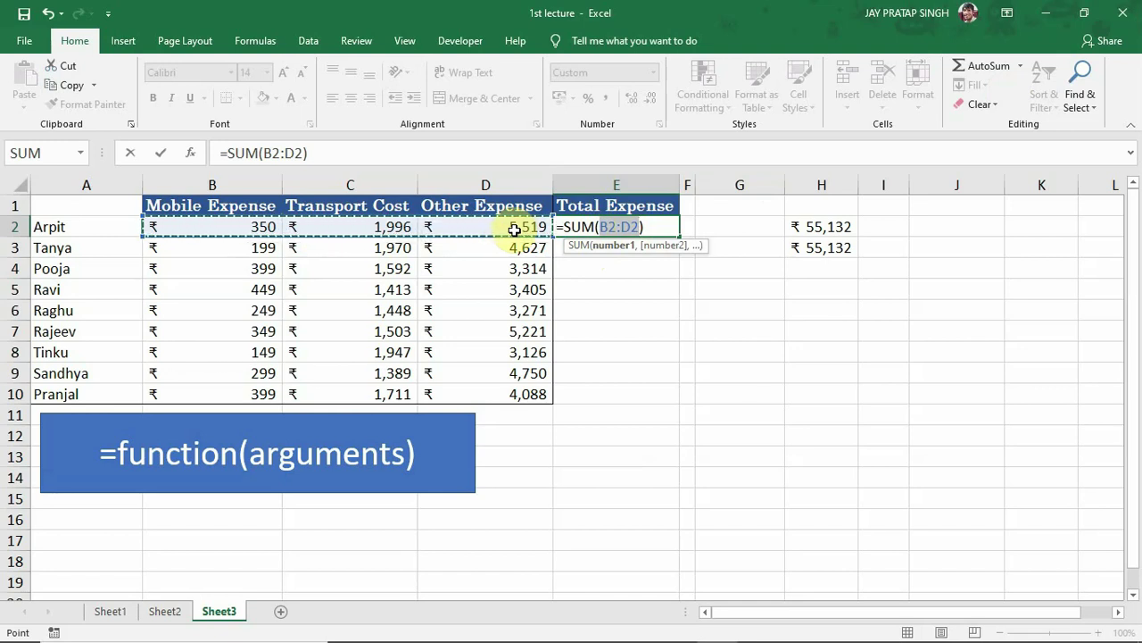
{"action": "key", "text": "Return"}
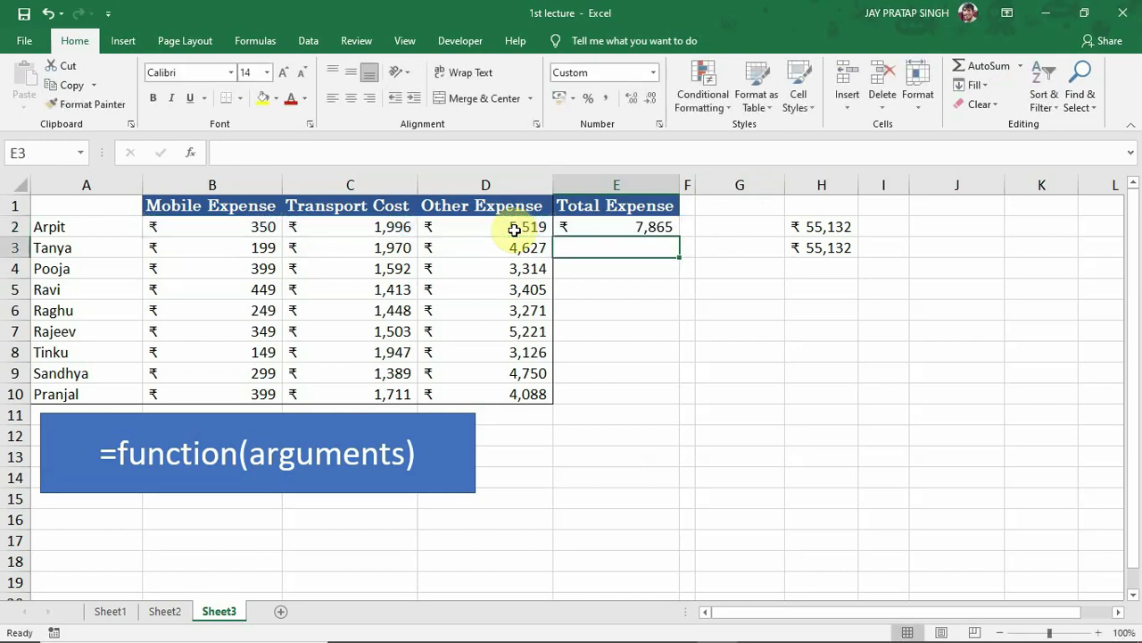
{"action": "left_click", "coordinate": [598, 226]}
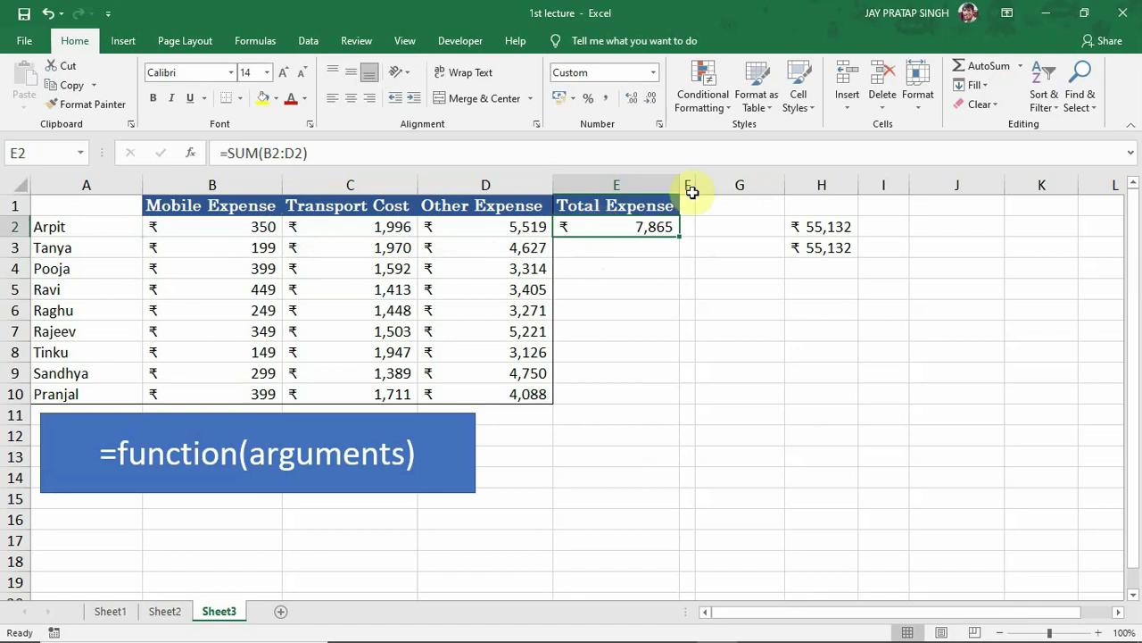
{"action": "left_click", "coordinate": [1022, 68]}
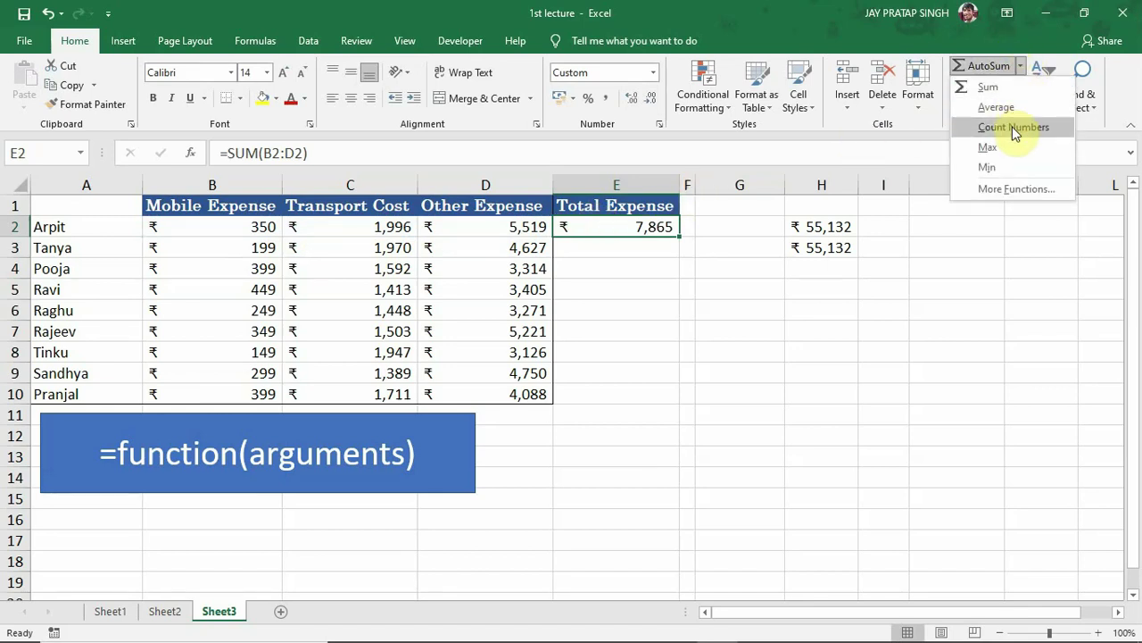
{"action": "left_click", "coordinate": [1022, 69]}
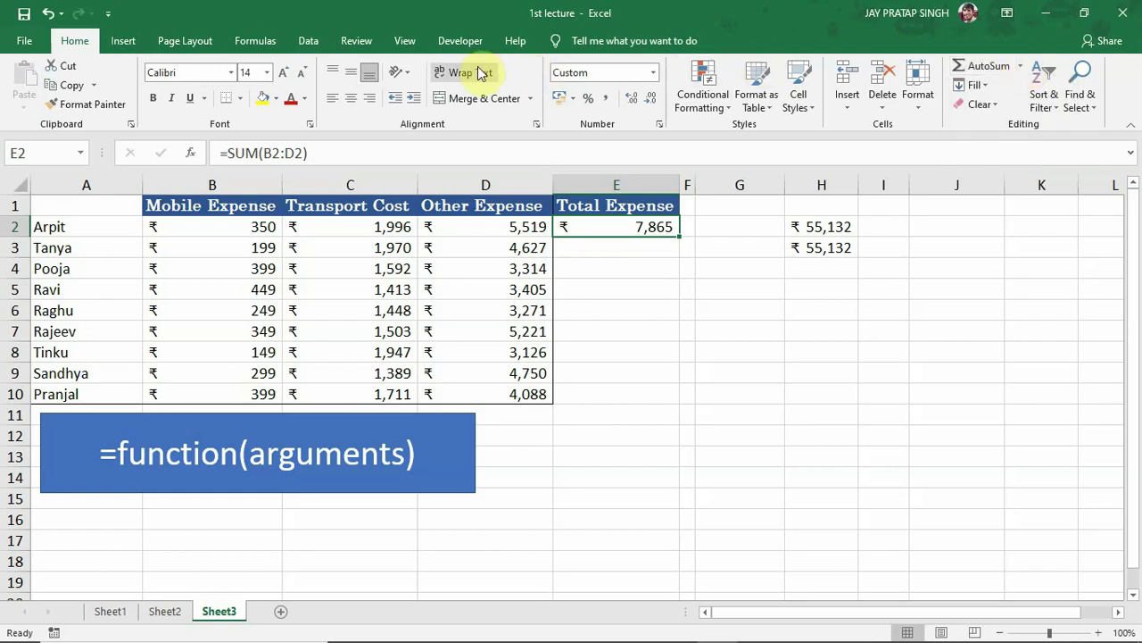
{"action": "left_click", "coordinate": [256, 42]}
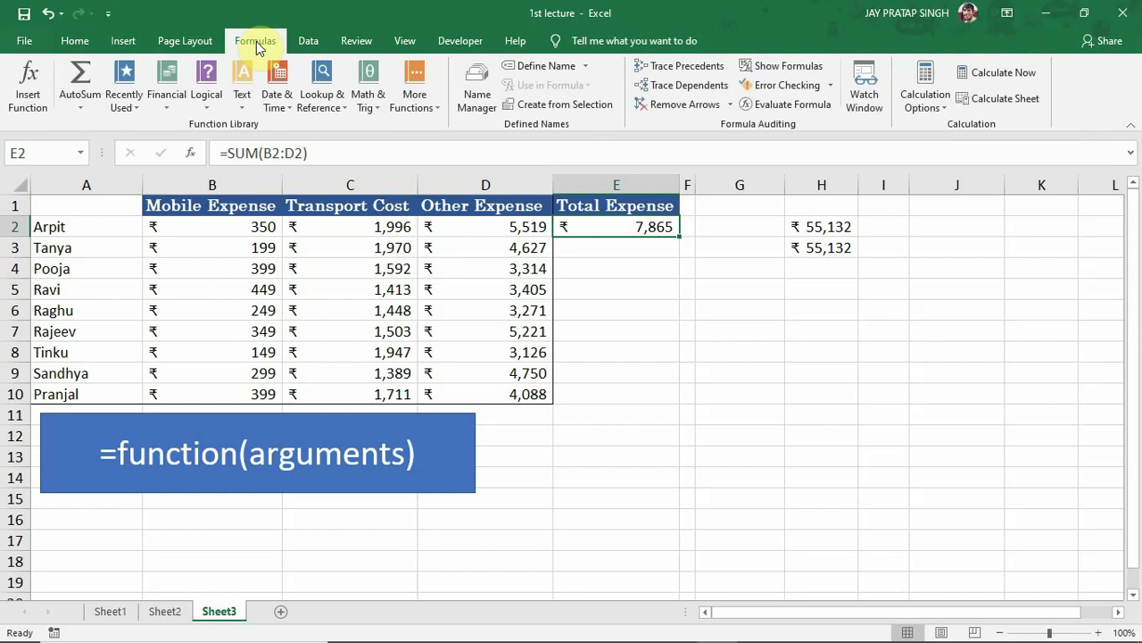
{"action": "left_click", "coordinate": [80, 109]}
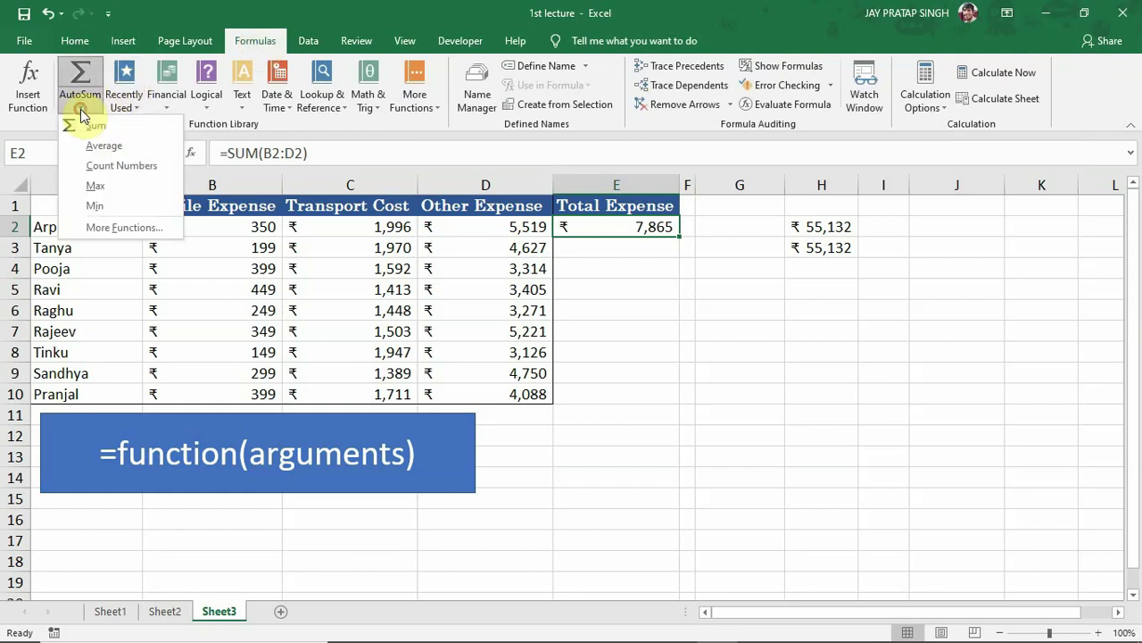
{"action": "left_click", "coordinate": [80, 109]}
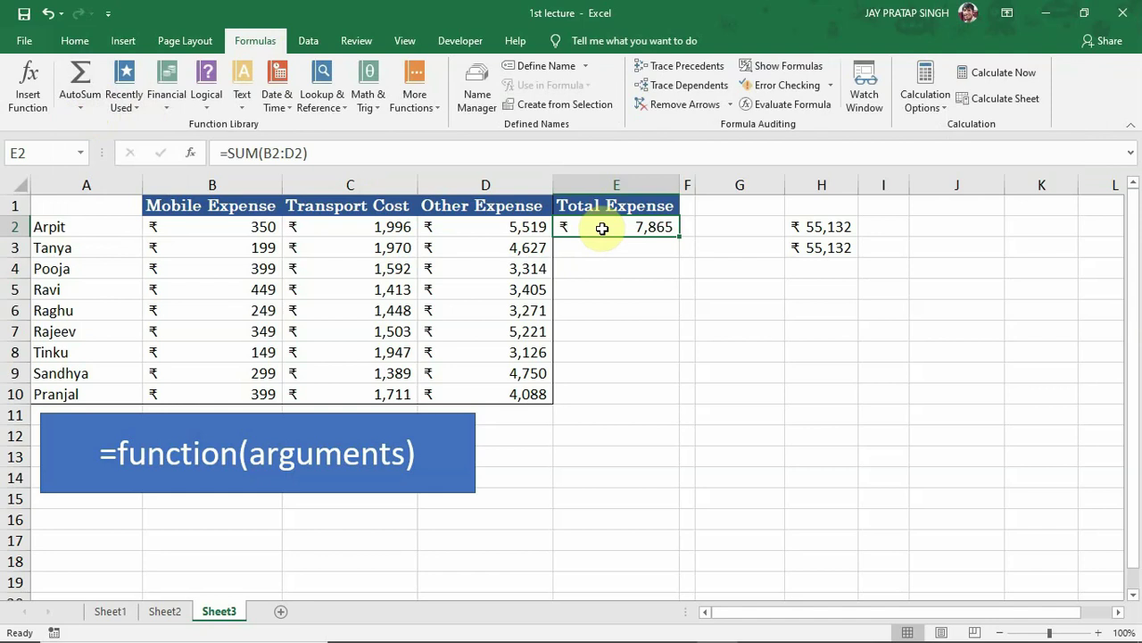
- Clear the formula from E2 and move the blue =function(arguments) box down so it starts at row 15
{"action": "key", "text": "Delete"}
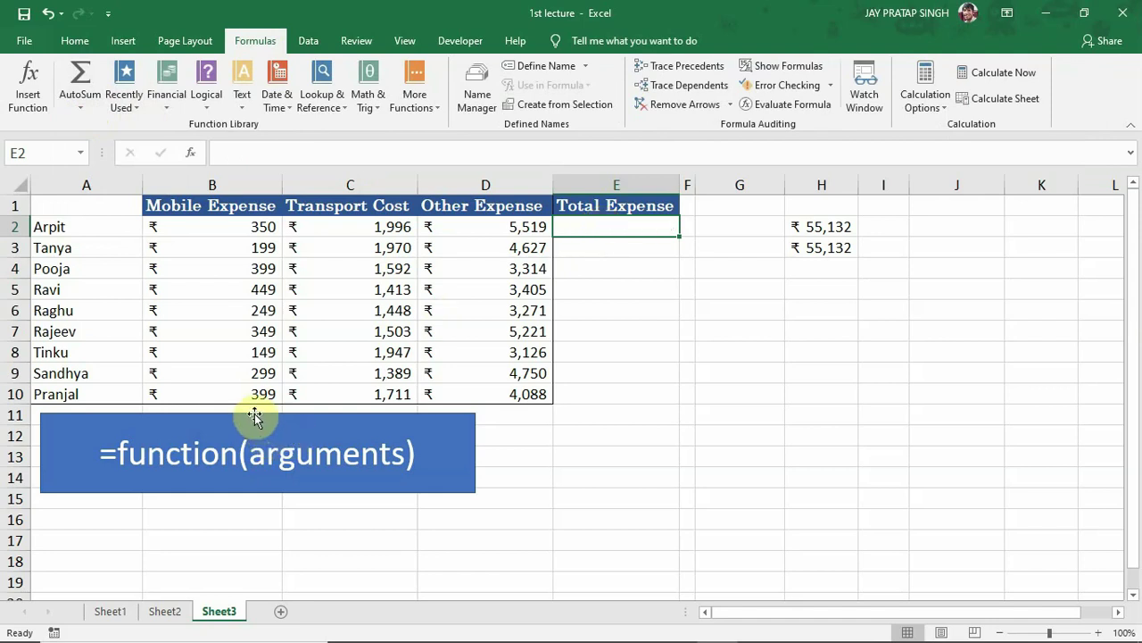
{"action": "left_click_drag", "start_coordinate": [254, 413], "coordinate": [244, 487]}
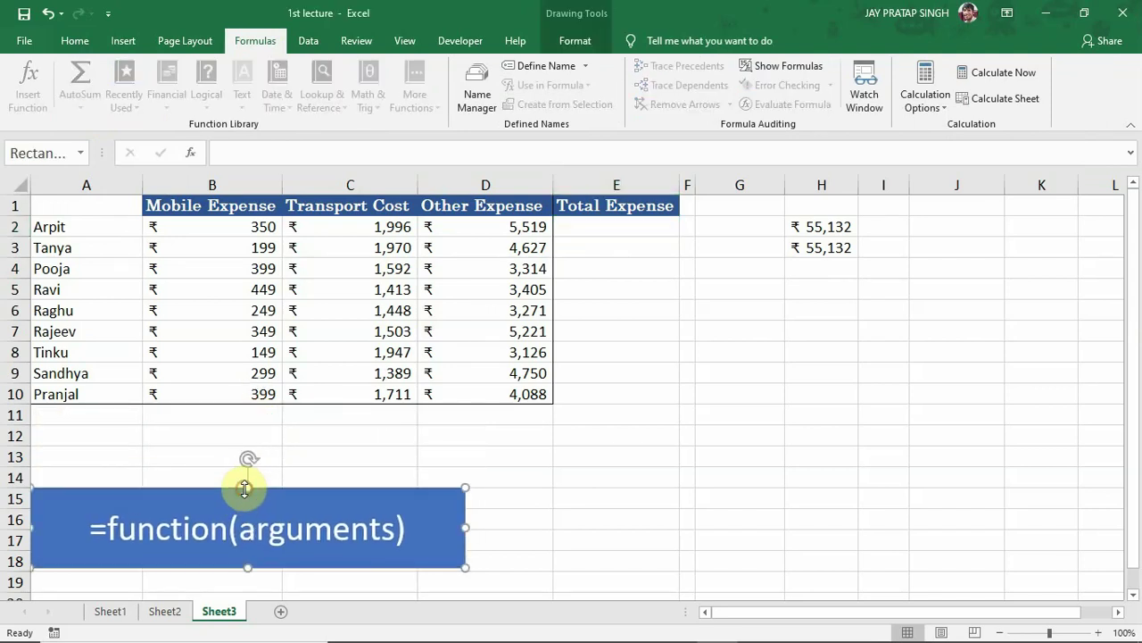
- Insert an AutoSum of B2:D2 in the Total Expense cell E2
{"action": "left_click", "coordinate": [609, 230]}
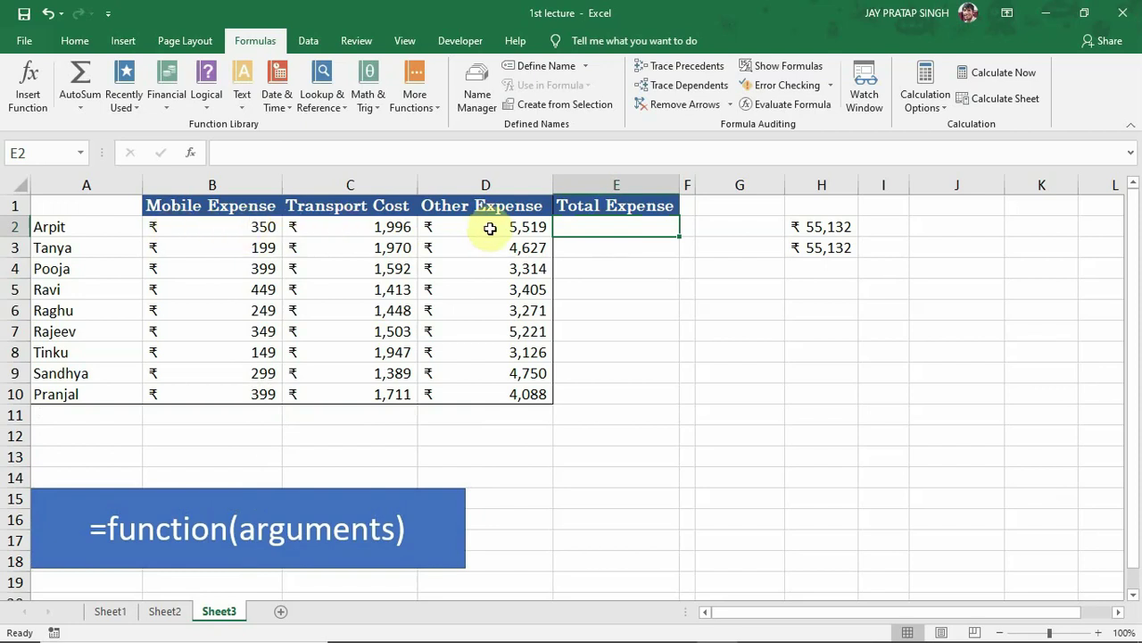
{"action": "key", "text": "alt+equal"}
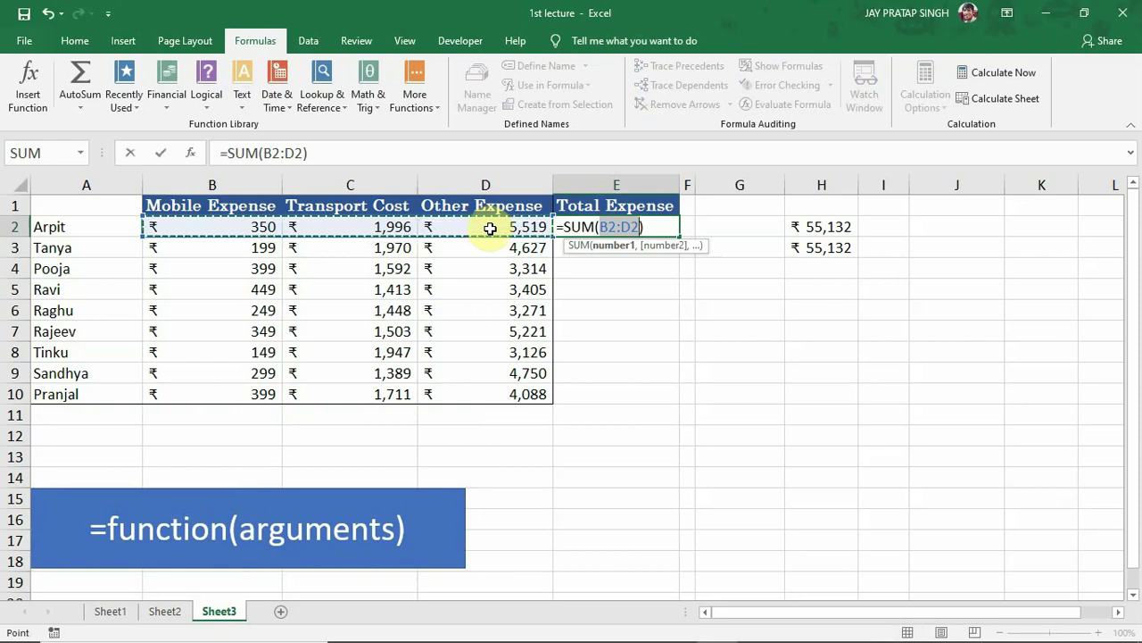
{"action": "key", "text": "Return"}
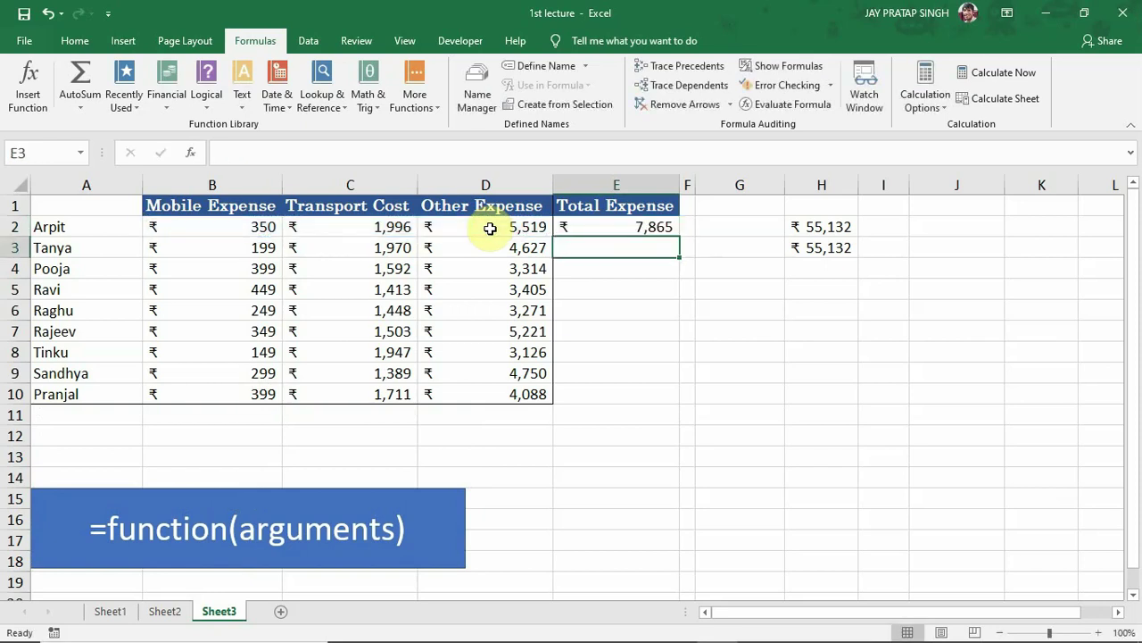
- Insert an AutoSum of B3:D3 in the Total Expense cell E3, and select the cell to check its formula
{"action": "left_click", "coordinate": [600, 227]}
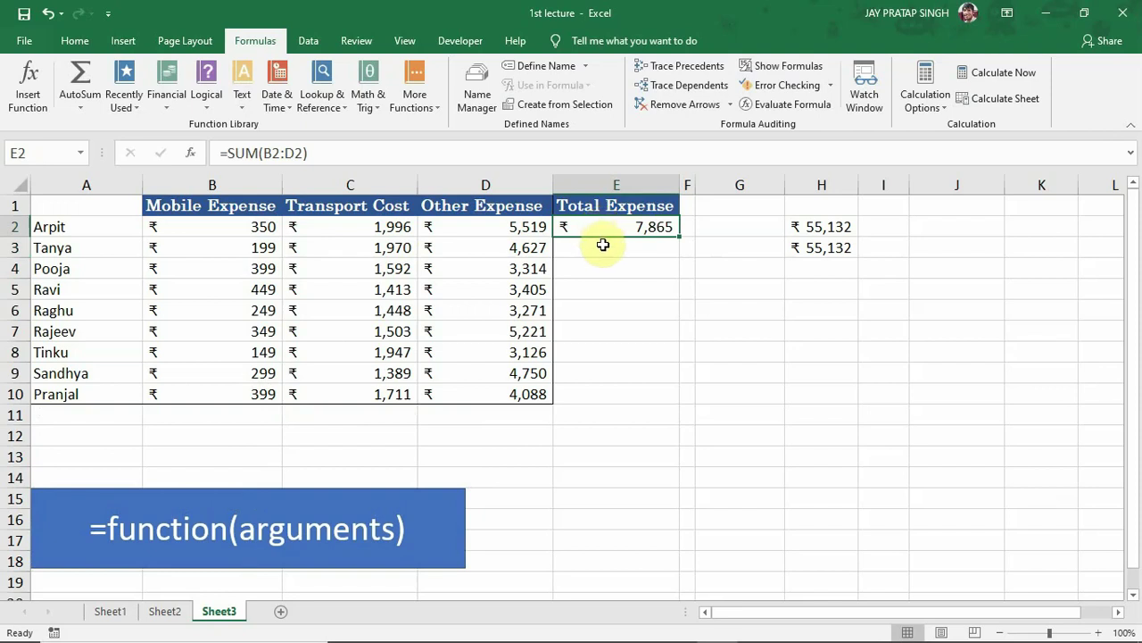
{"action": "left_click", "coordinate": [603, 245]}
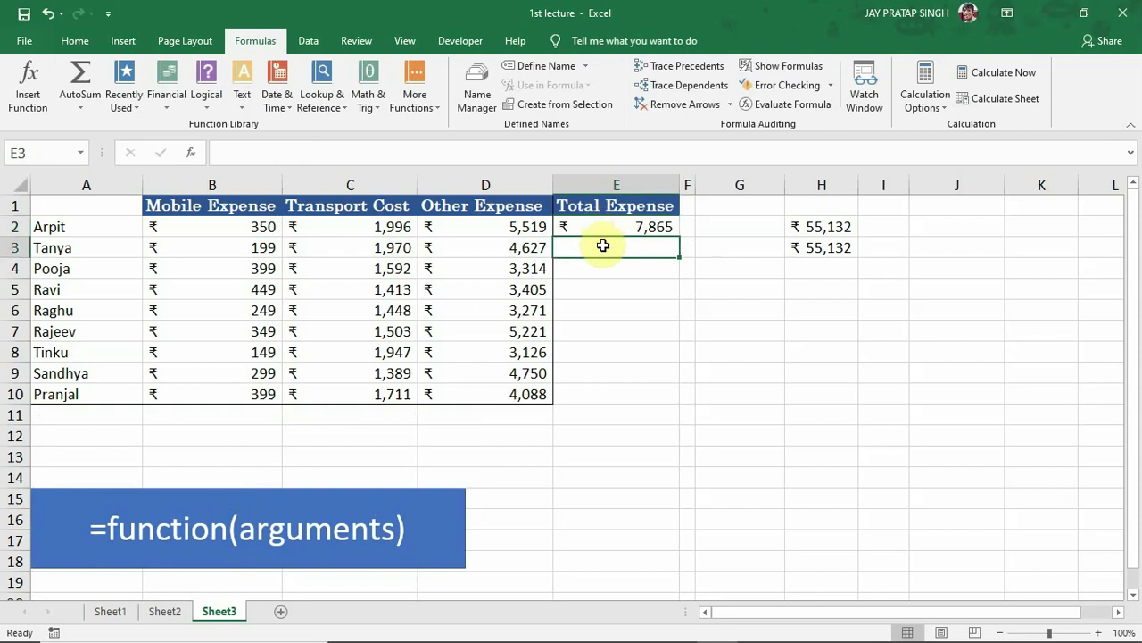
{"action": "key", "text": "alt+equal"}
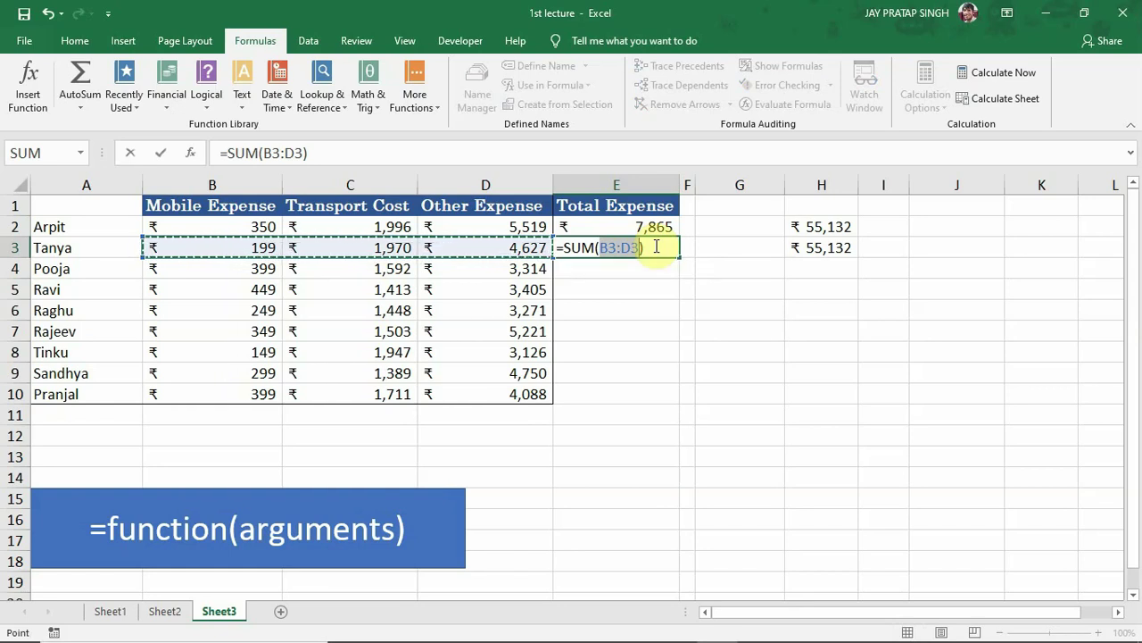
{"action": "key", "text": "Return"}
{"action": "left_click", "coordinate": [594, 244]}
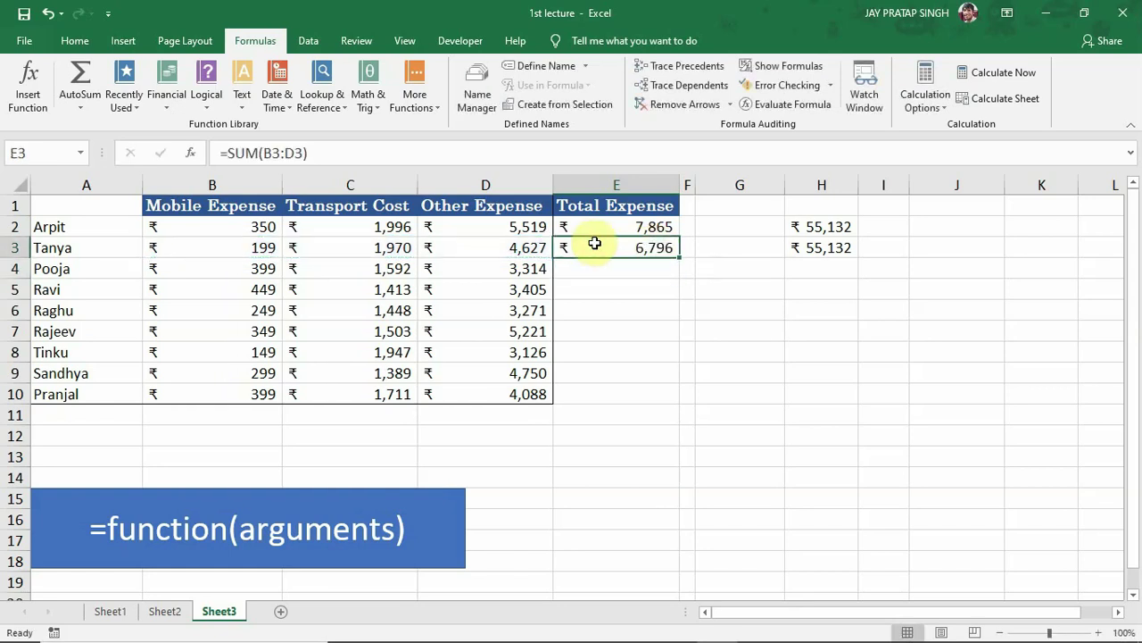
- Total the Mobile Expense column B2:B10 in cell B11 with AutoSum, and select the cell to check its formula
{"action": "left_click", "coordinate": [234, 412]}
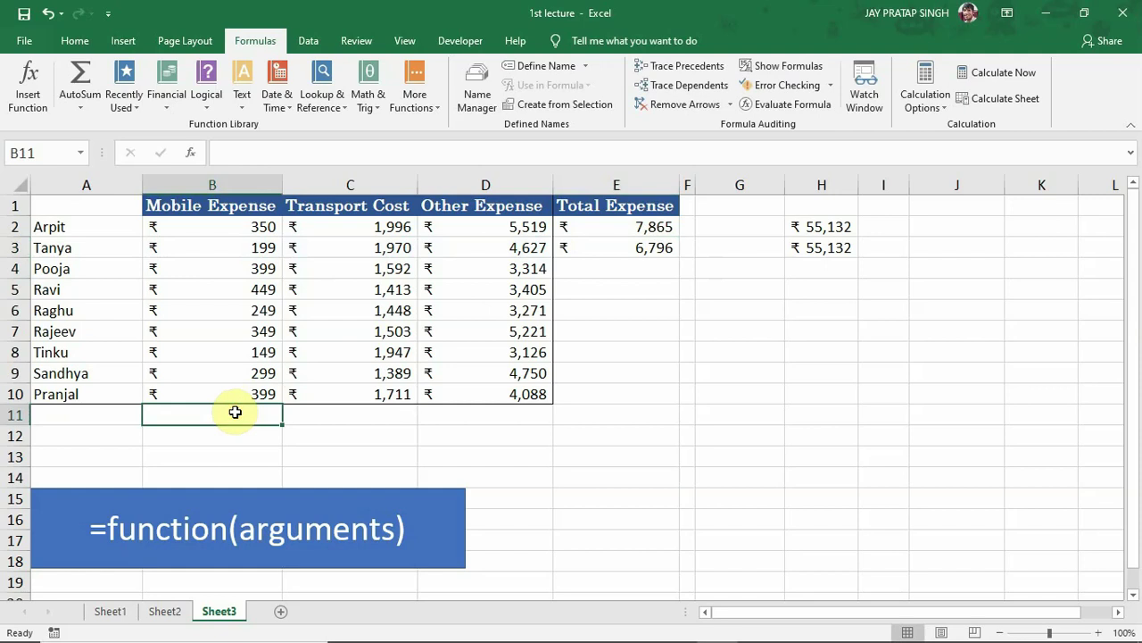
{"action": "key", "text": "alt+equal"}
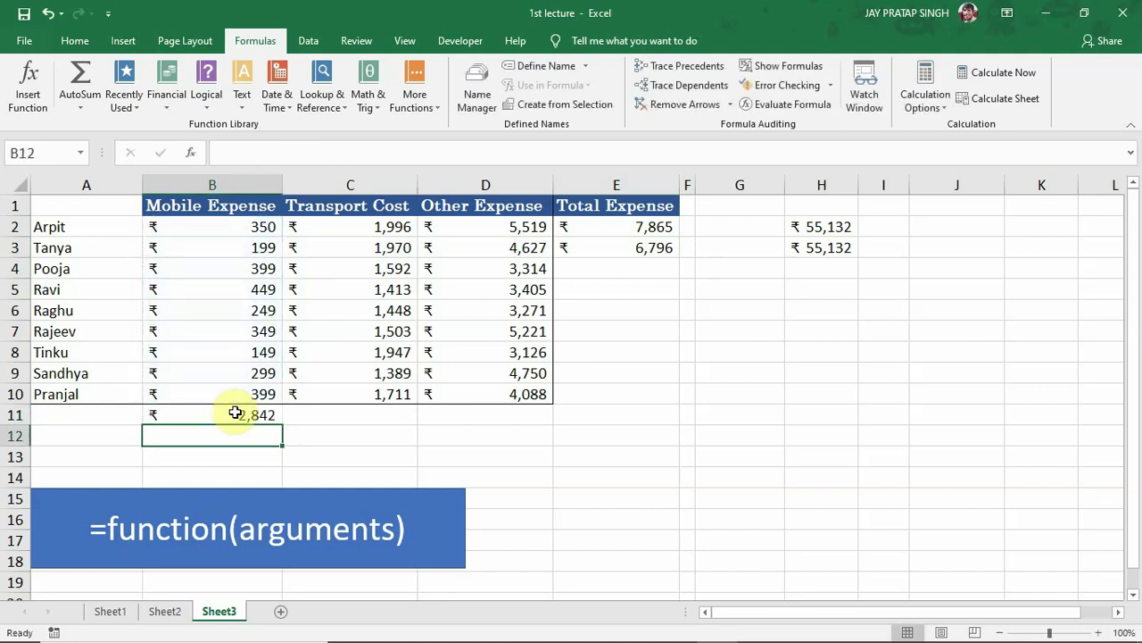
{"action": "left_click", "coordinate": [209, 414]}
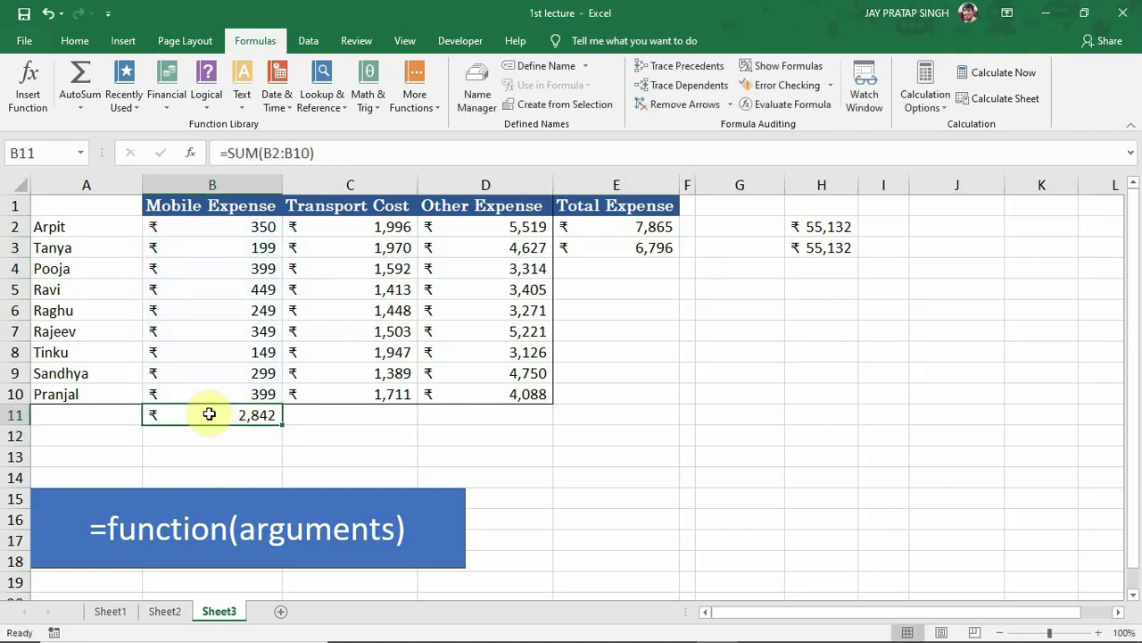
{"action": "left_click", "coordinate": [823, 393]}
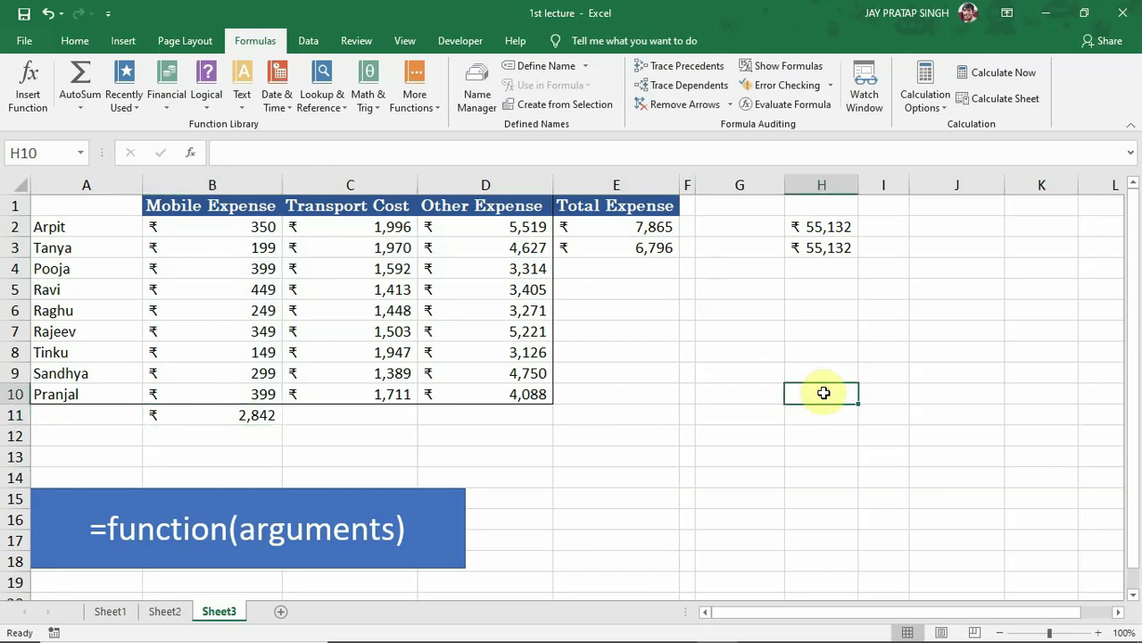
{"action": "key", "text": "alt+equal"}
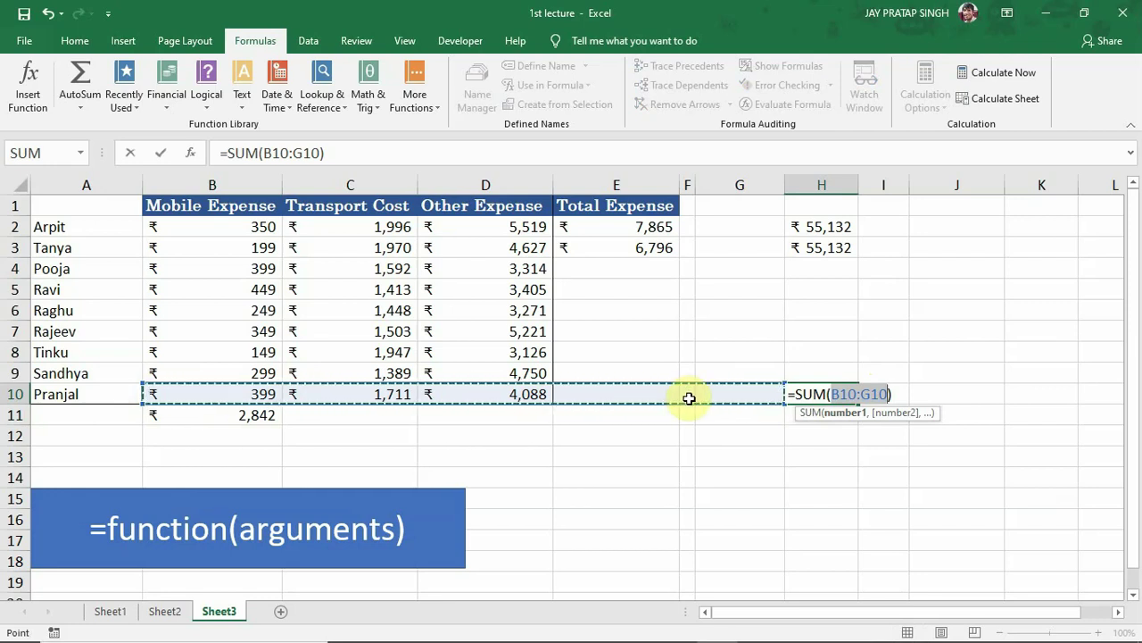
{"action": "key", "text": "BackSpace"}
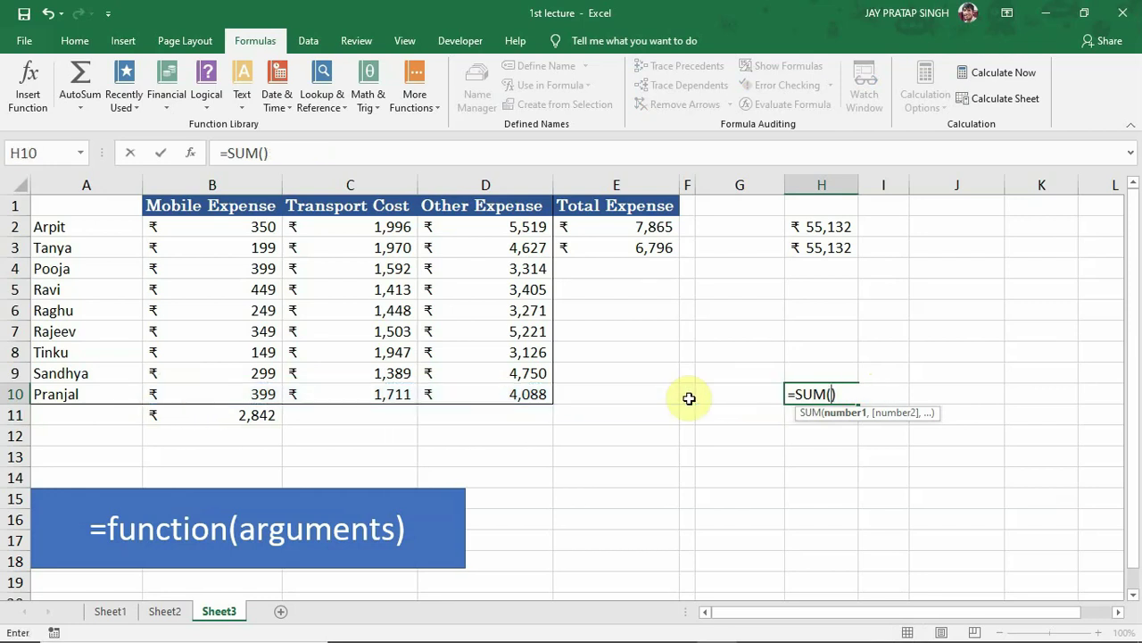
{"action": "key", "text": "BackSpace"}
{"action": "key", "text": "BackSpace"}
{"action": "key", "text": "BackSpace"}
{"action": "key", "text": "BackSpace"}
{"action": "key", "text": "BackSpace"}
{"action": "key", "text": "BackSpace"}
{"action": "key", "text": "Return"}
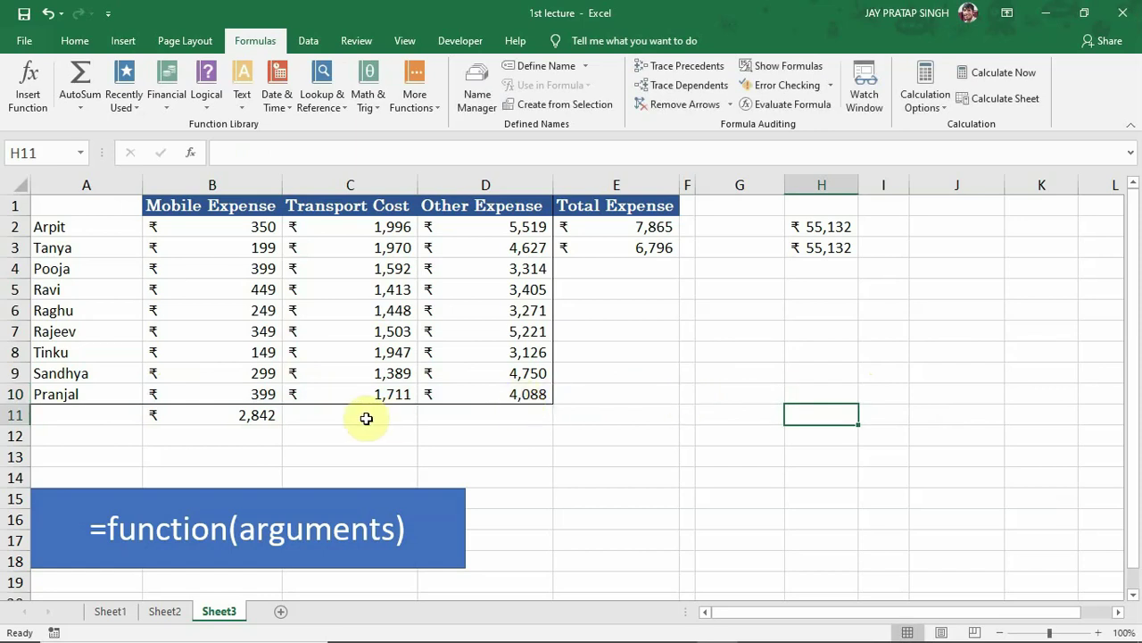
- Fill the SUM formula from E2 down to E10, and inspect the copied formulas in E10, E9 and E8
{"action": "left_click", "coordinate": [613, 229]}
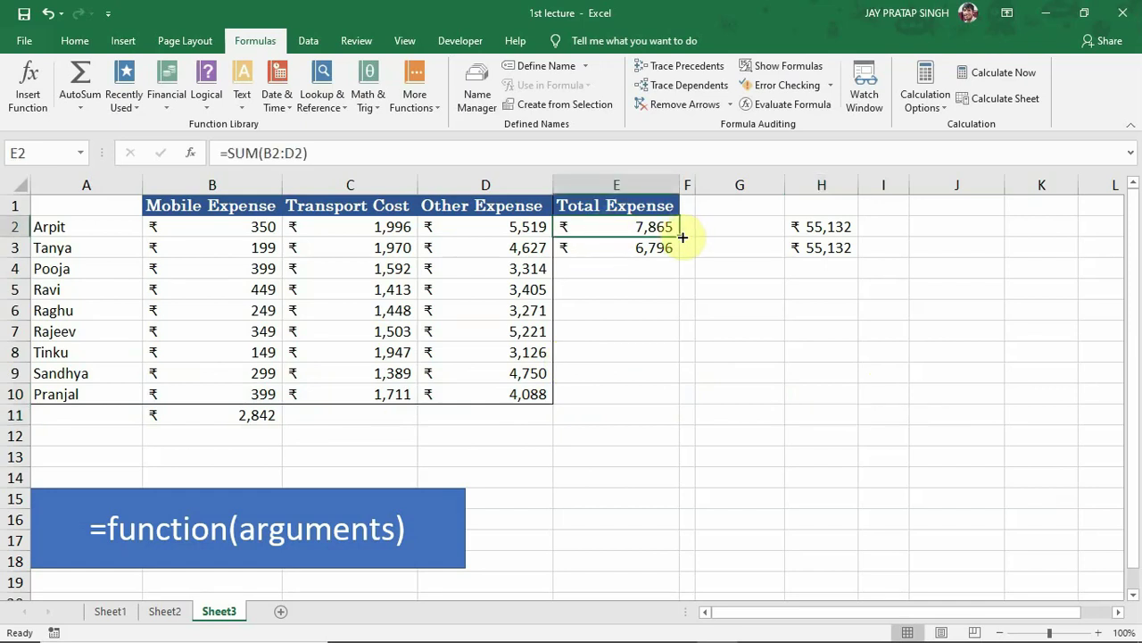
{"action": "left_click_drag", "start_coordinate": [679, 238], "coordinate": [680, 401]}
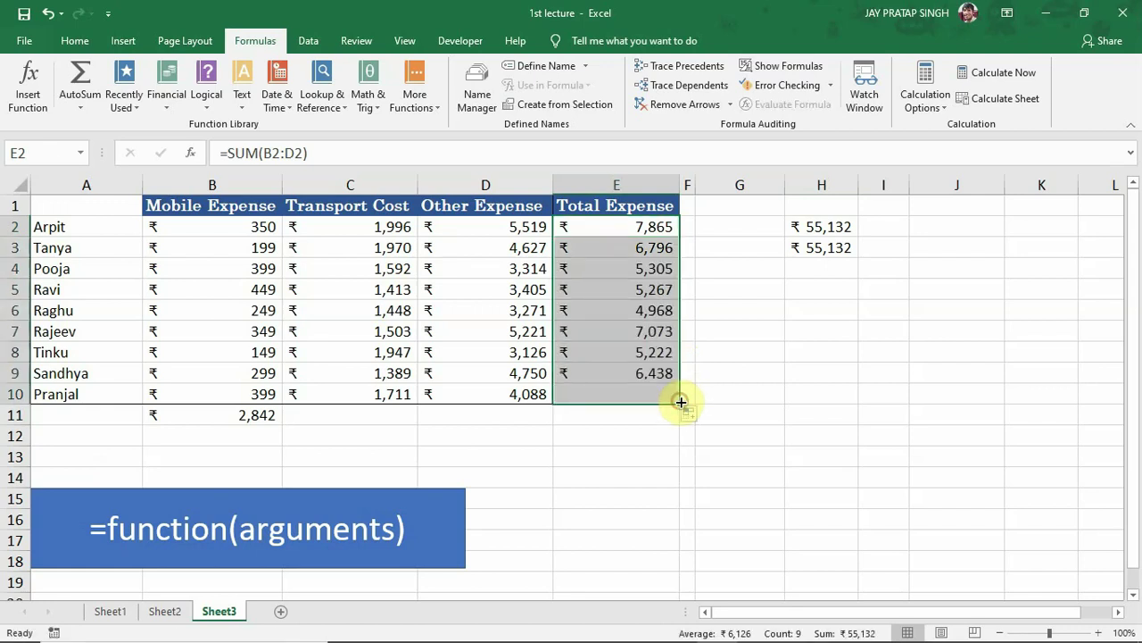
{"action": "double_click", "coordinate": [612, 394]}
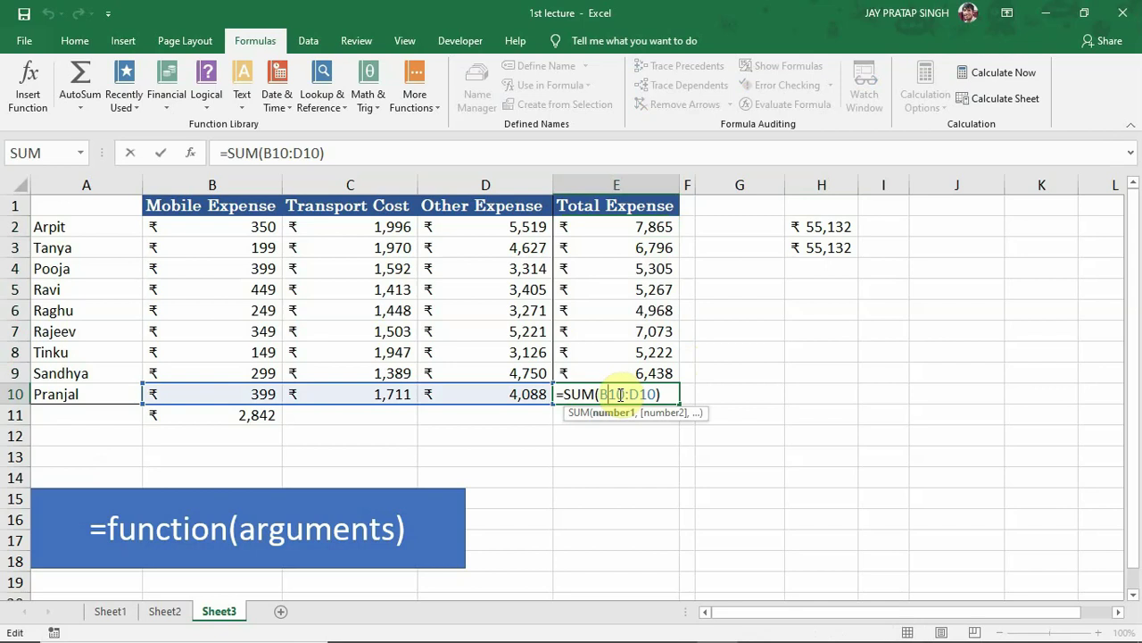
{"action": "key", "text": "Return"}
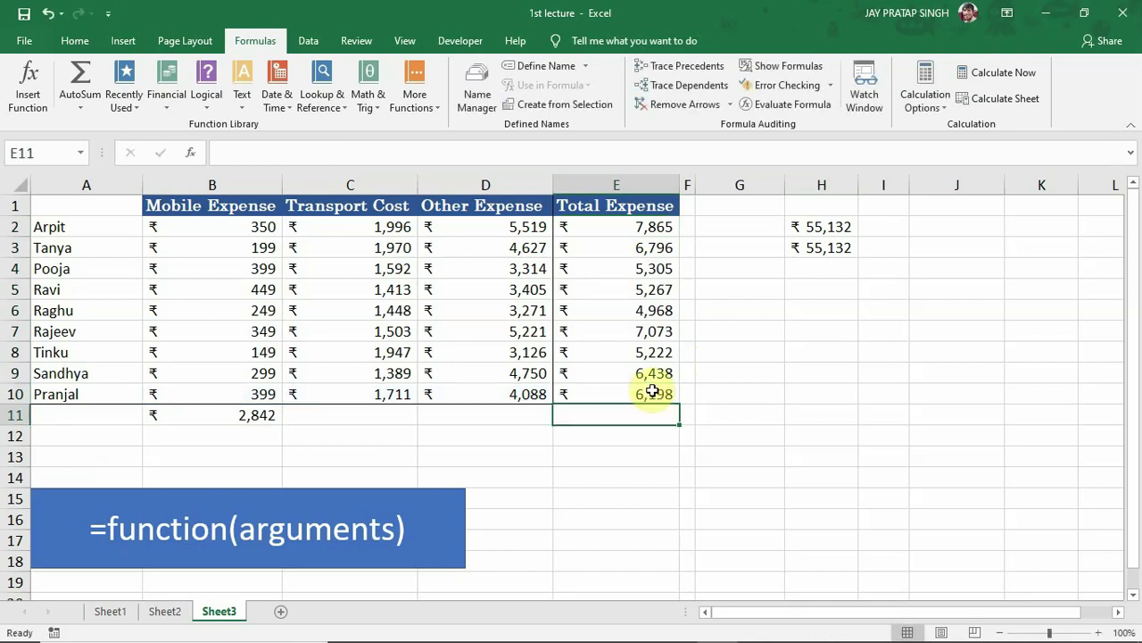
{"action": "double_click", "coordinate": [640, 374]}
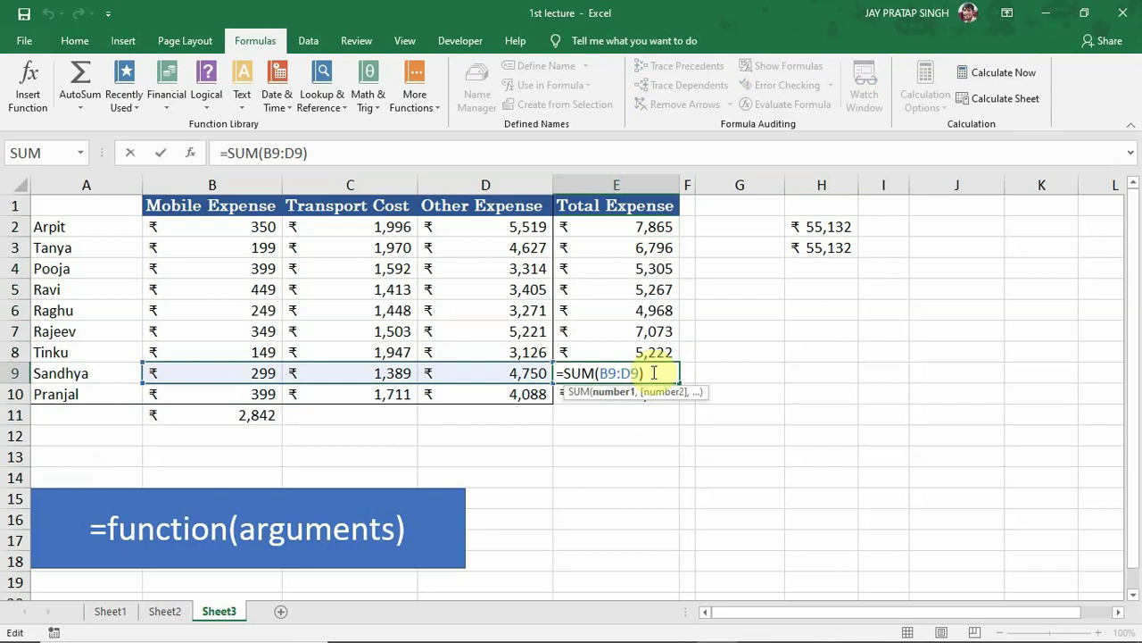
{"action": "key", "text": "Return"}
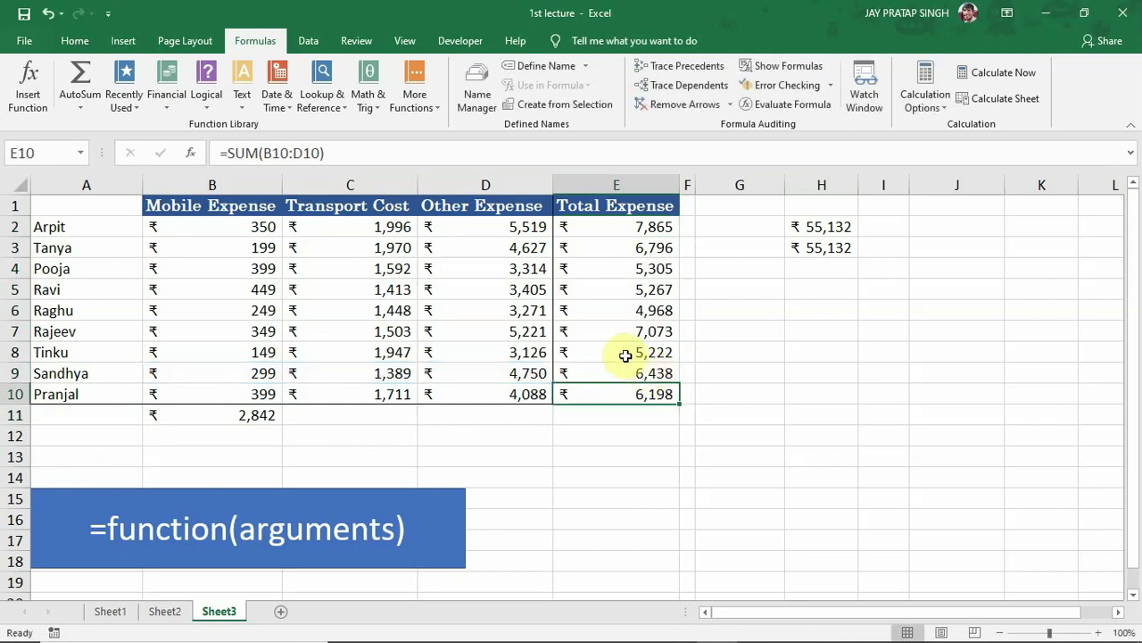
{"action": "double_click", "coordinate": [626, 355]}
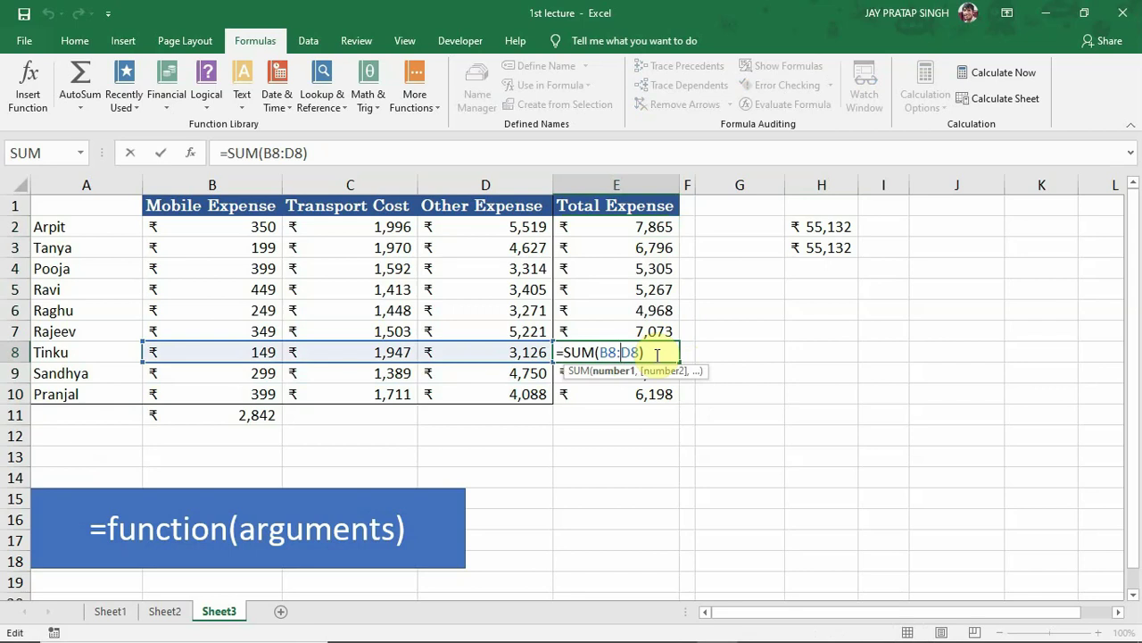
{"action": "key", "text": "Return"}
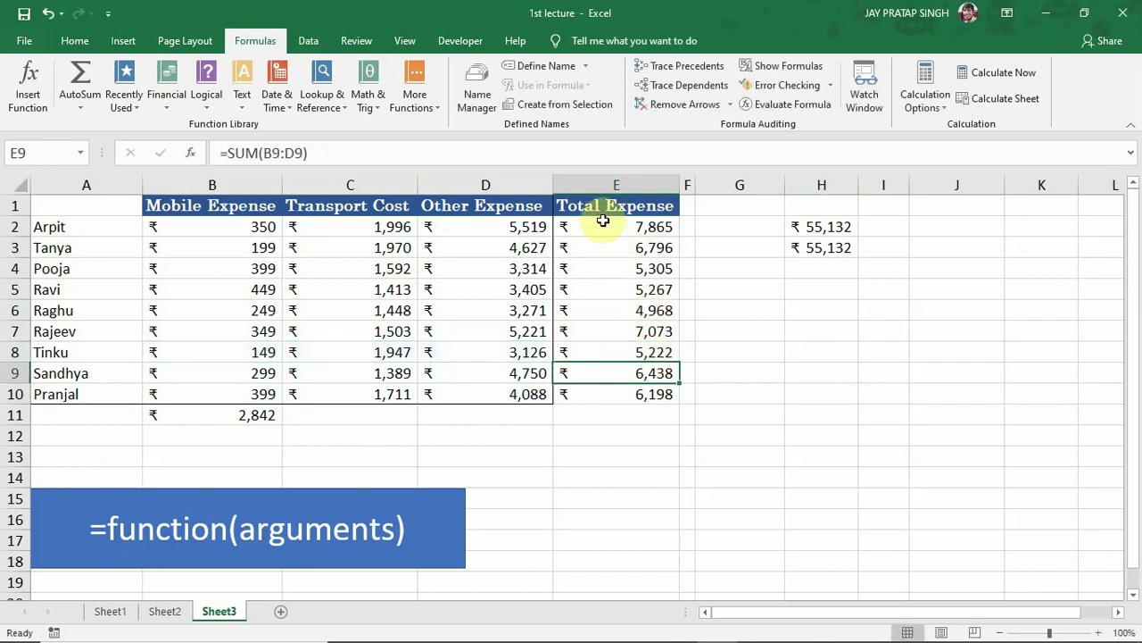
- Clear all the SUM formulas from the Total Expense cells E2:E10
{"action": "left_click_drag", "start_coordinate": [603, 221], "coordinate": [615, 394]}
{"action": "key", "text": "Delete"}
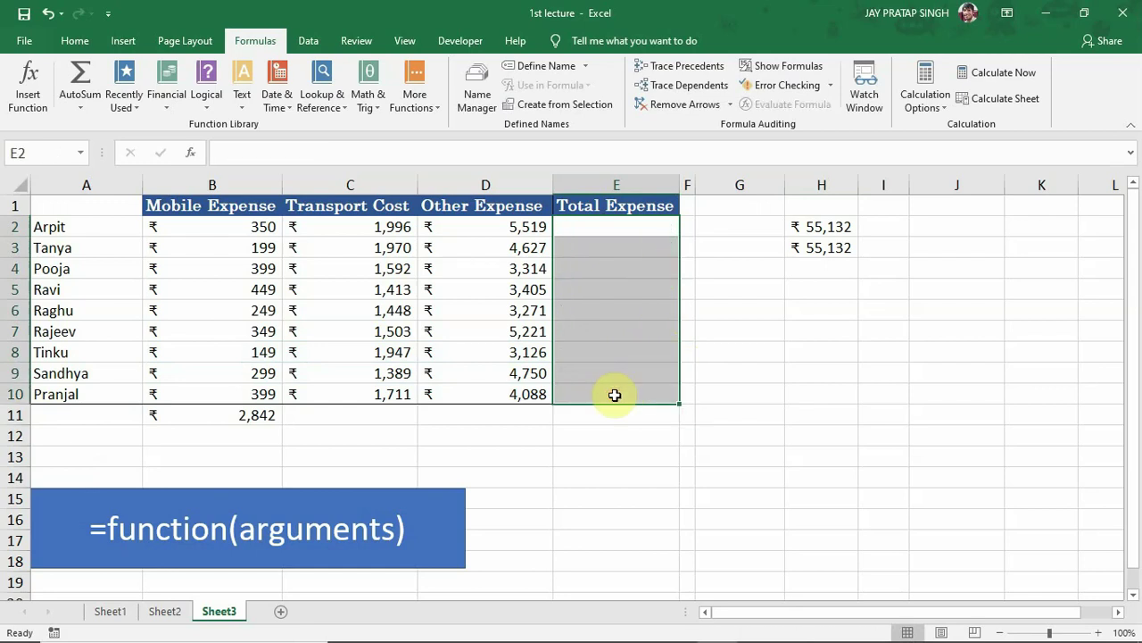
- Total B2:D2 in cell E2 and B3:D3 in cell E3 with AutoSum
{"action": "left_click", "coordinate": [608, 229]}
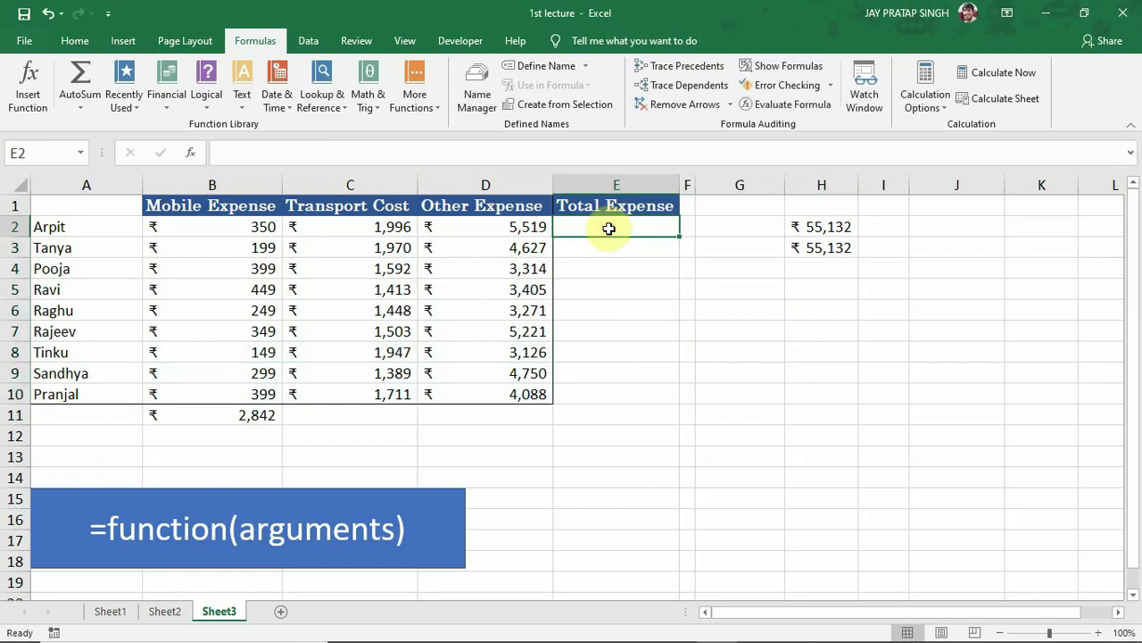
{"action": "key", "text": "alt+equal"}
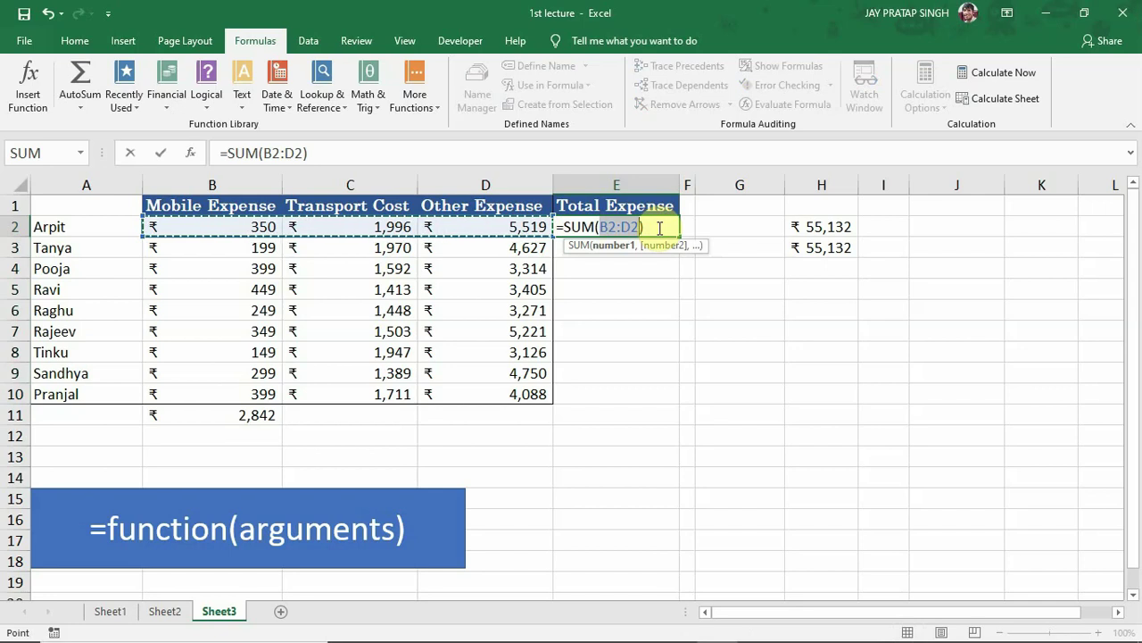
{"action": "key", "text": "Return"}
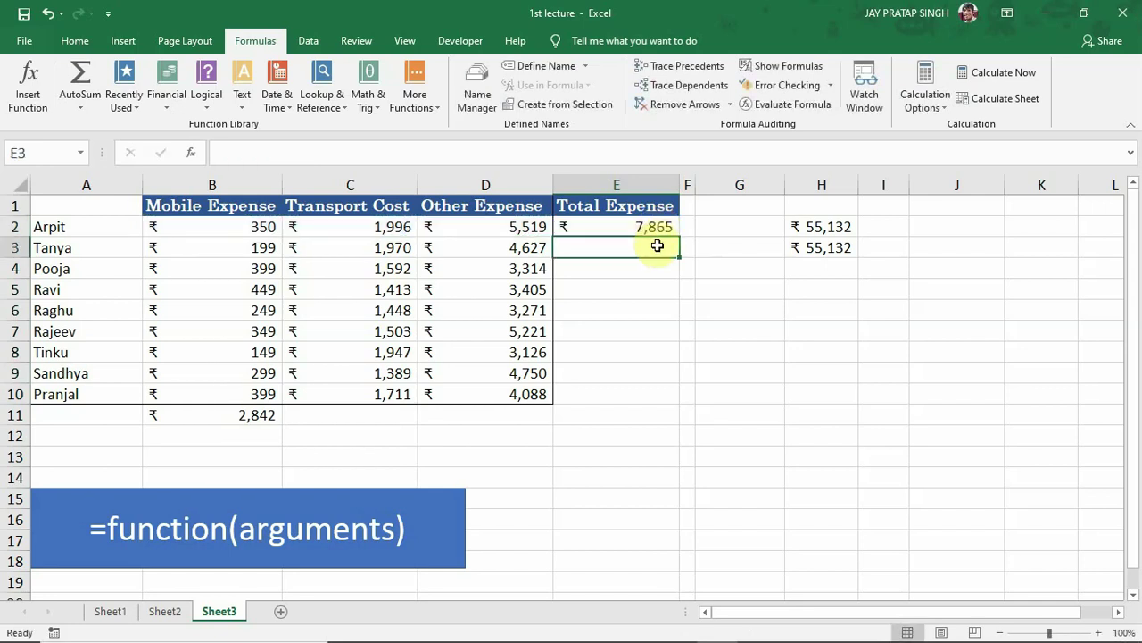
{"action": "key", "text": "alt+equal"}
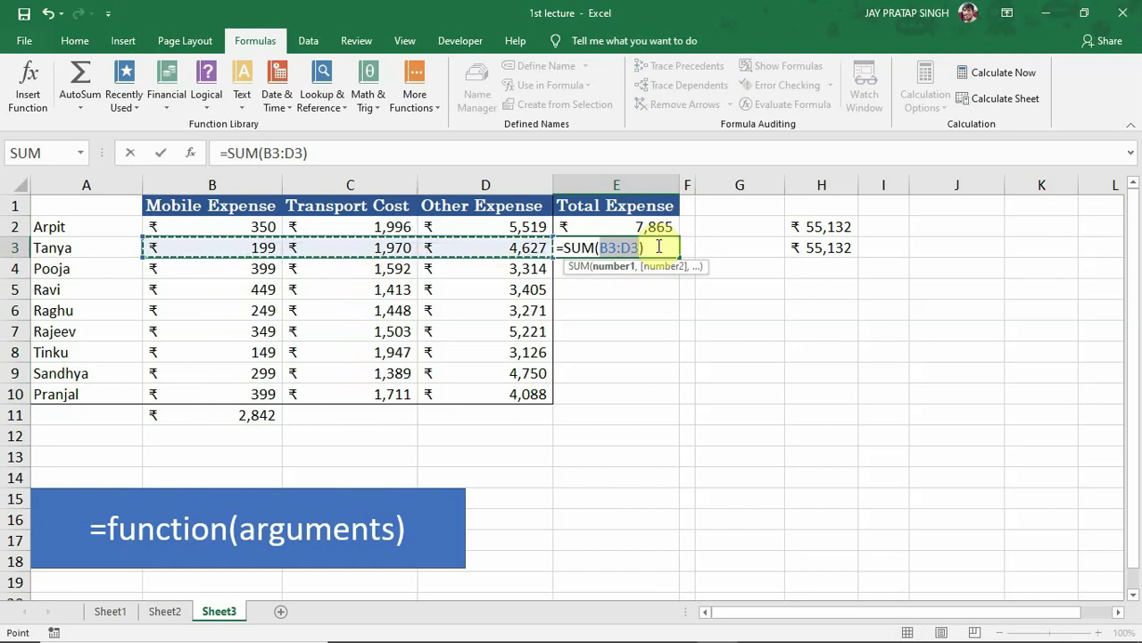
{"action": "key", "text": "Return"}
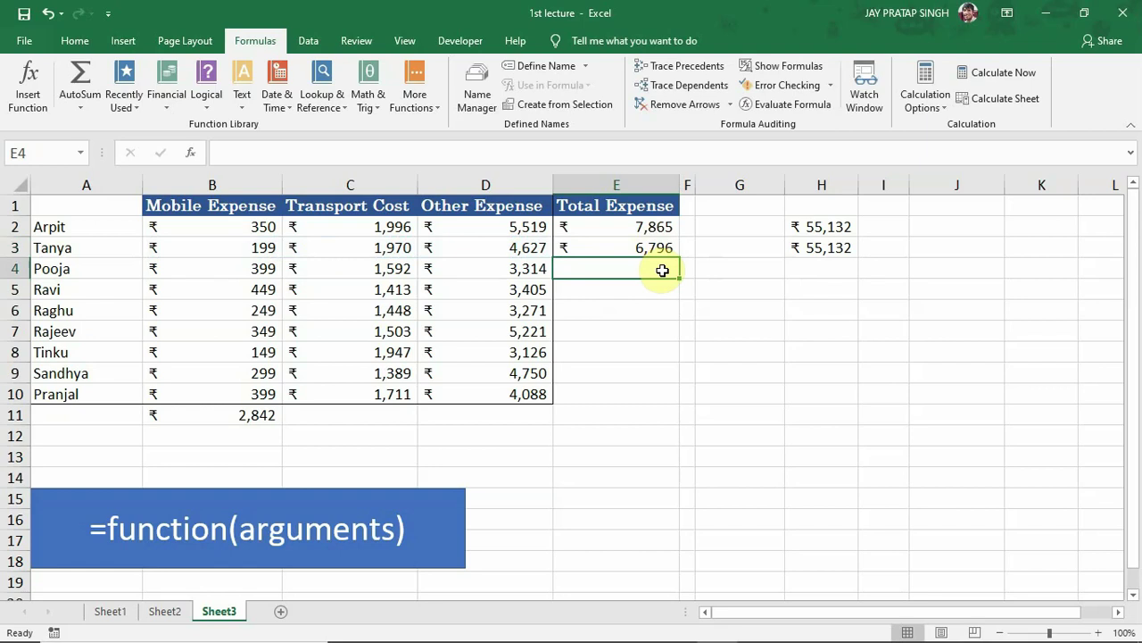
- Try an AutoSum of the suggested range E2:E3 in cell E4, and clear the formula from the cell
{"action": "key", "text": "alt+equal"}
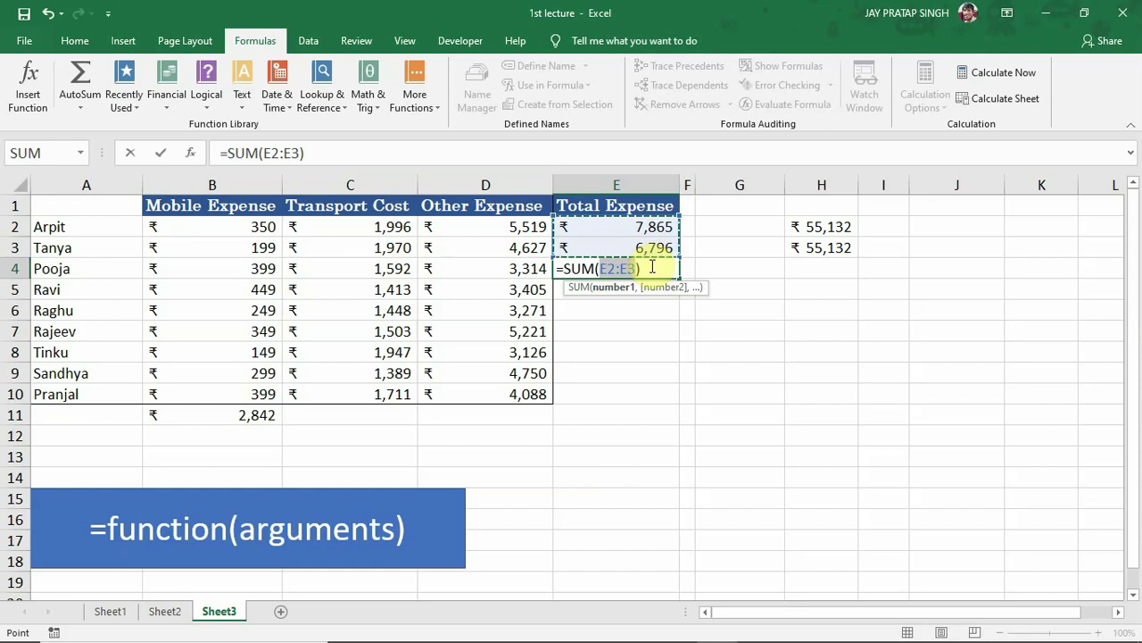
{"action": "key", "text": "Return"}
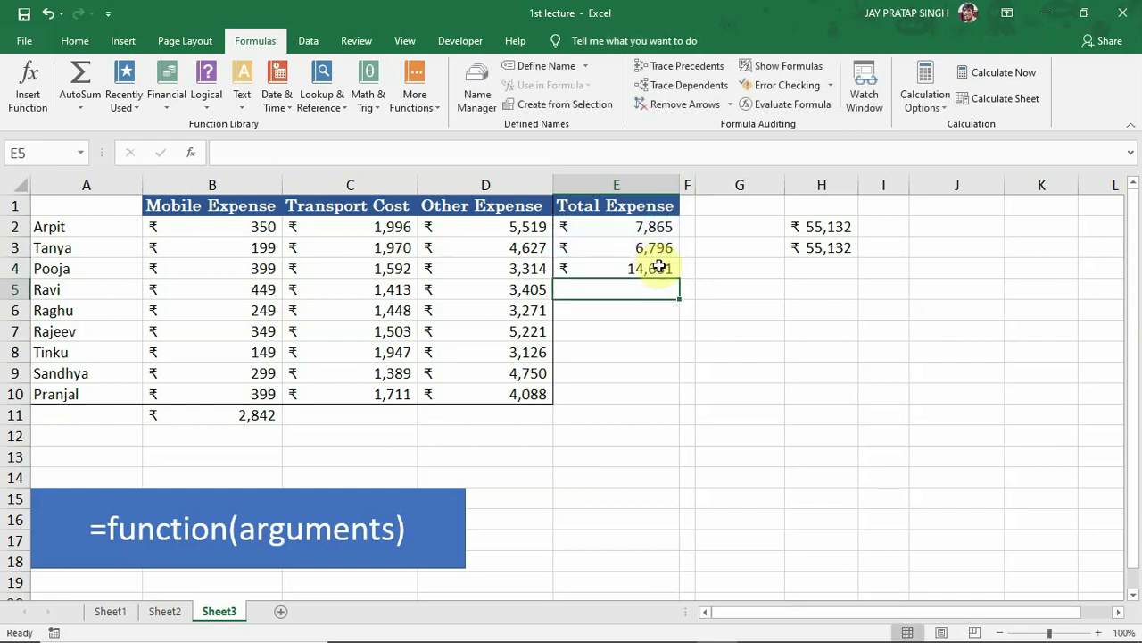
{"action": "left_click", "coordinate": [659, 267]}
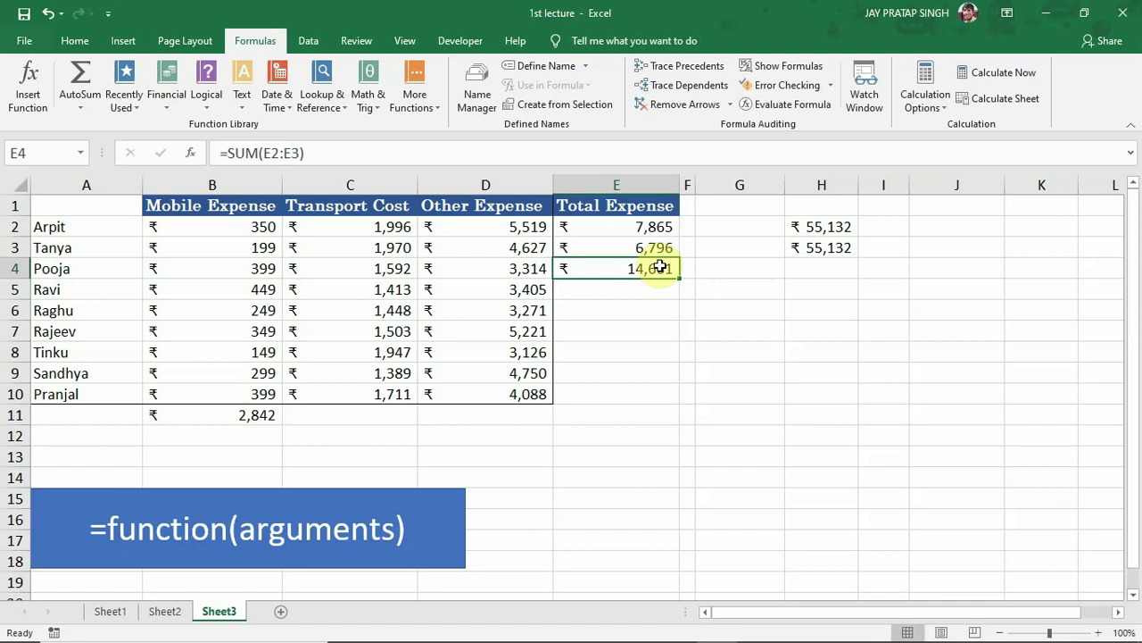
{"action": "key", "text": "Delete"}
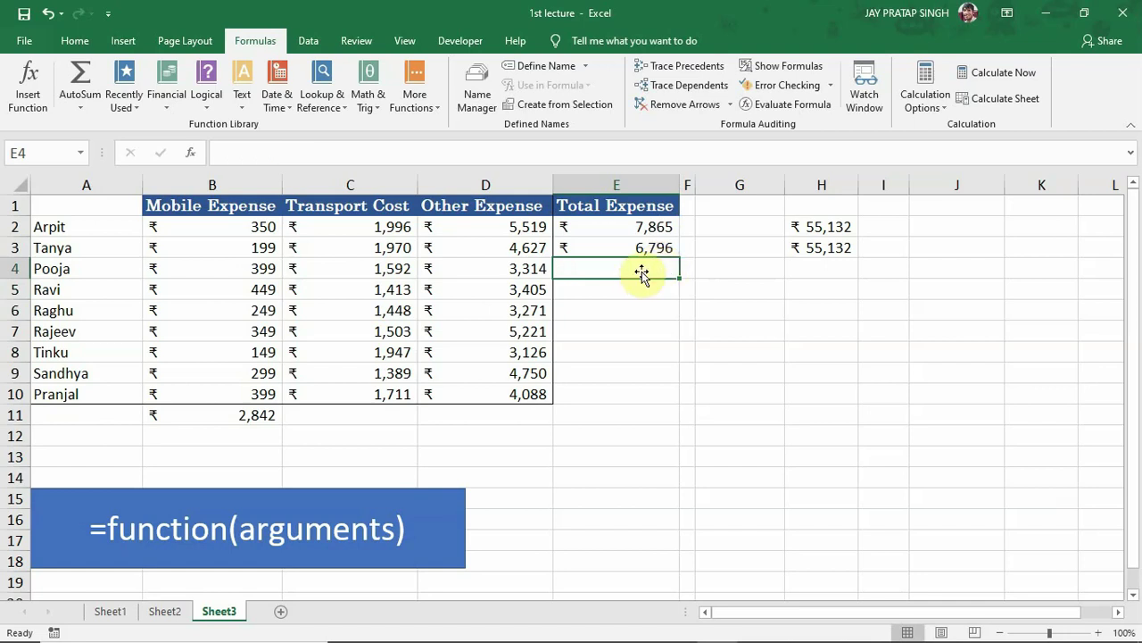
- Fill the SUM formula from E2 down through E10 to total every person's expenses
{"action": "left_click", "coordinate": [653, 229]}
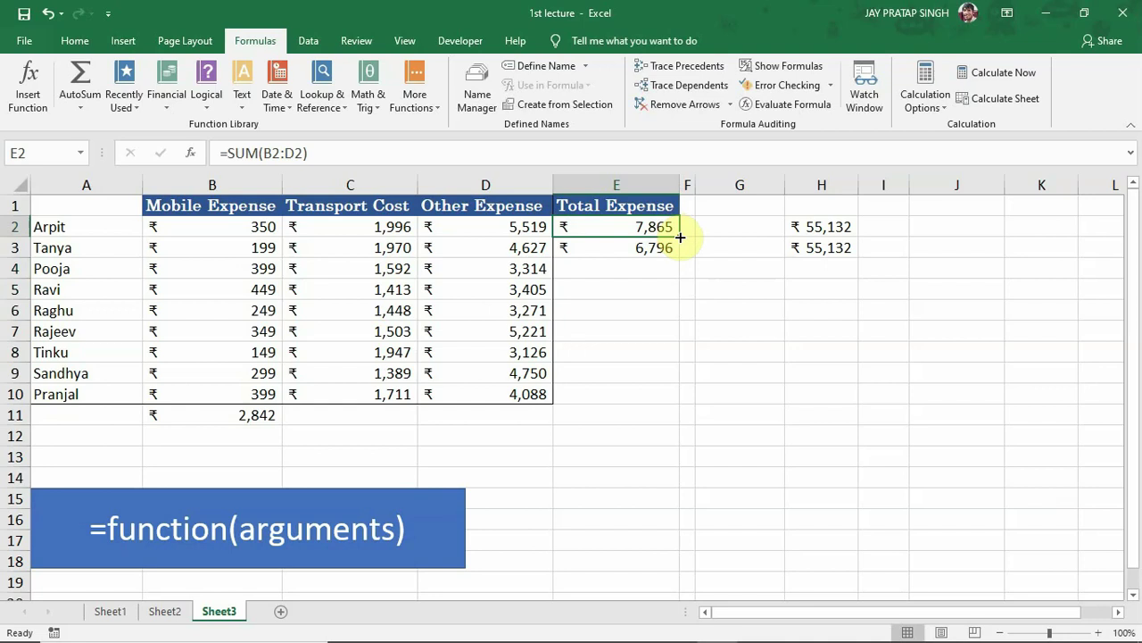
{"action": "left_click_drag", "start_coordinate": [680, 237], "coordinate": [663, 400]}
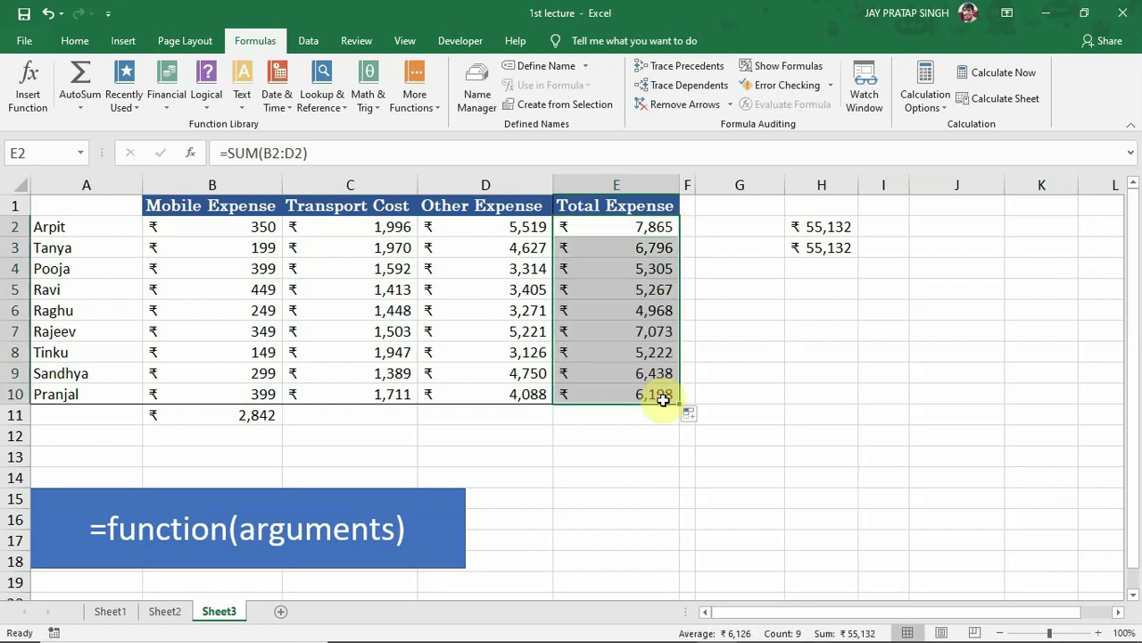